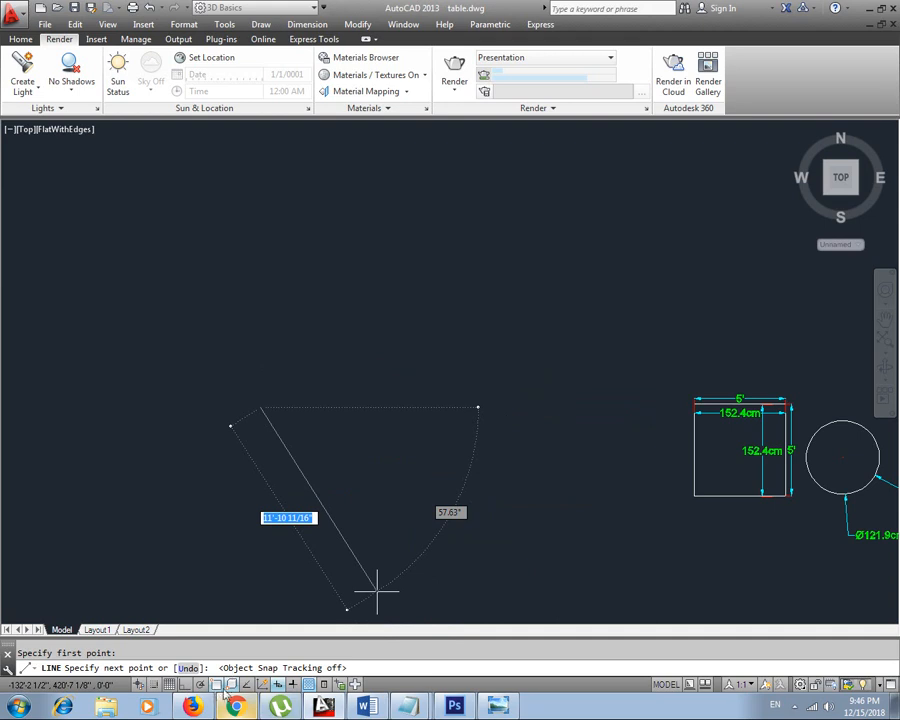
Turn Ortho on and finish the started line as a 5' horizontal segment running right from its first point
key(F8)
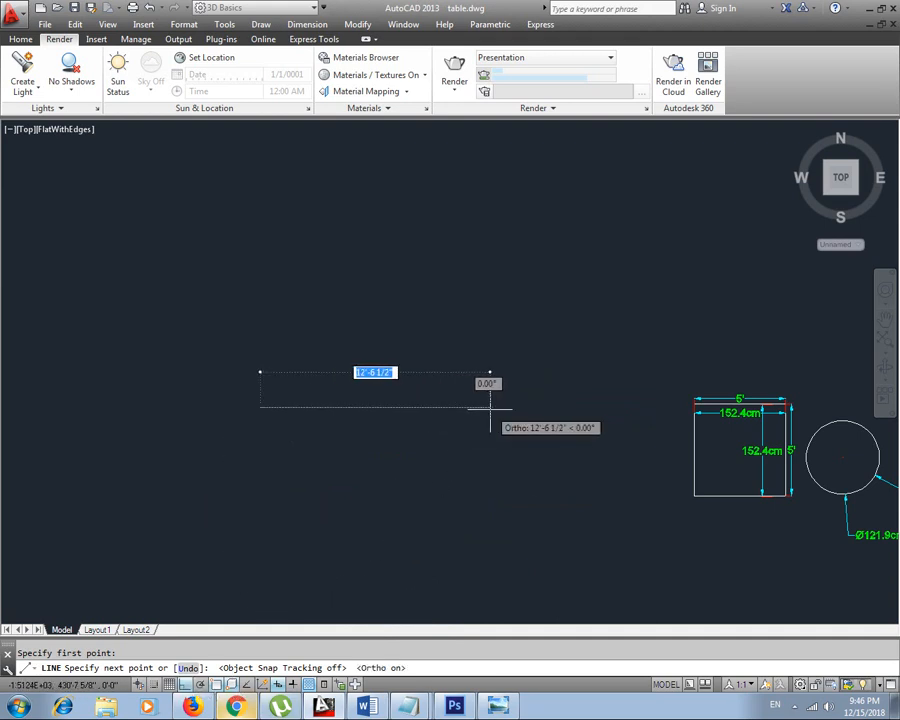
text(5')
key(Return)
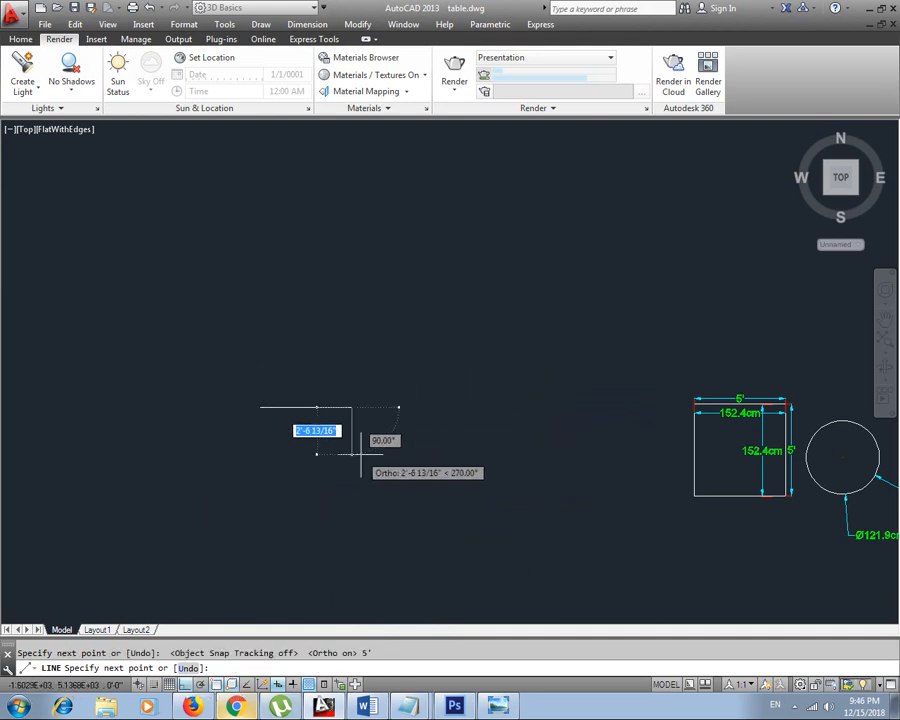
key(Escape)
Place a single point on the left endpoint of the 5' line
scroll(350, 434, up, 3)
scroll(392, 405, up, 5)
middle_drag(325, 379, 408, 381)
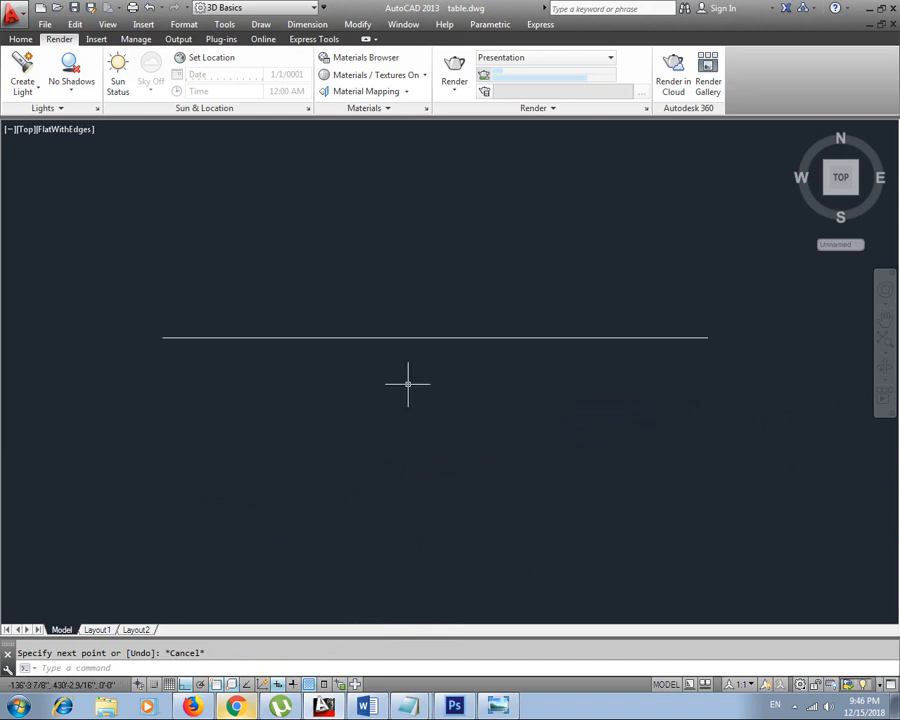
click(184, 25)
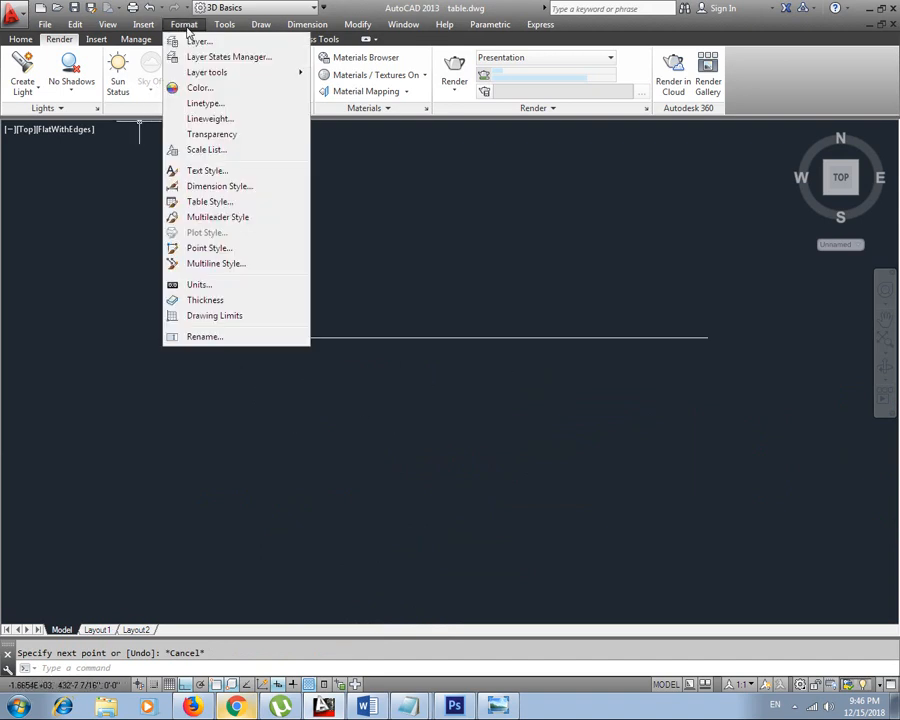
mouse_move(250, 33)
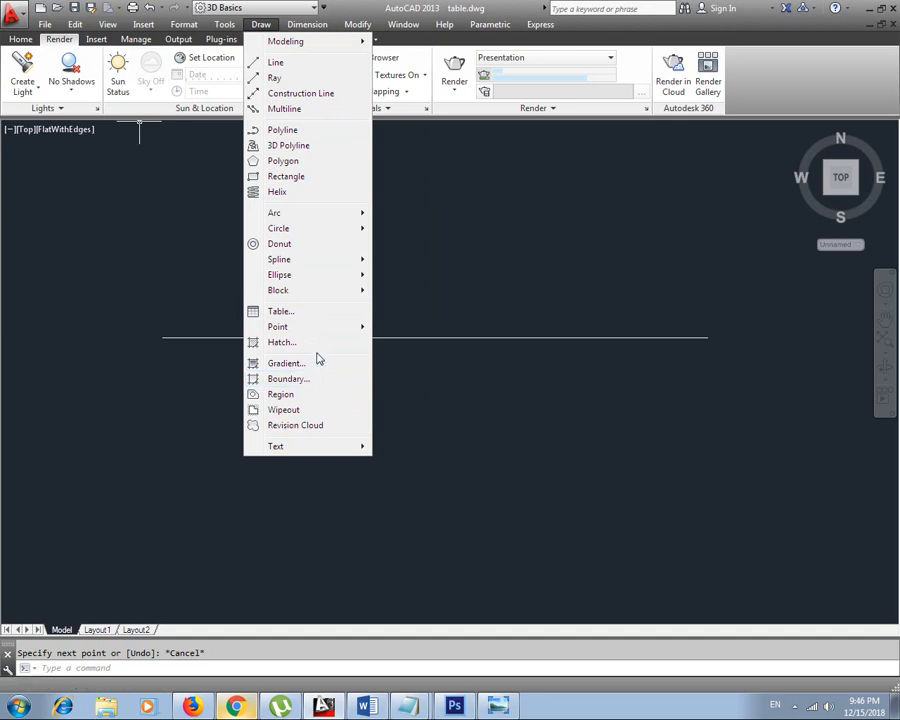
mouse_move(310, 331)
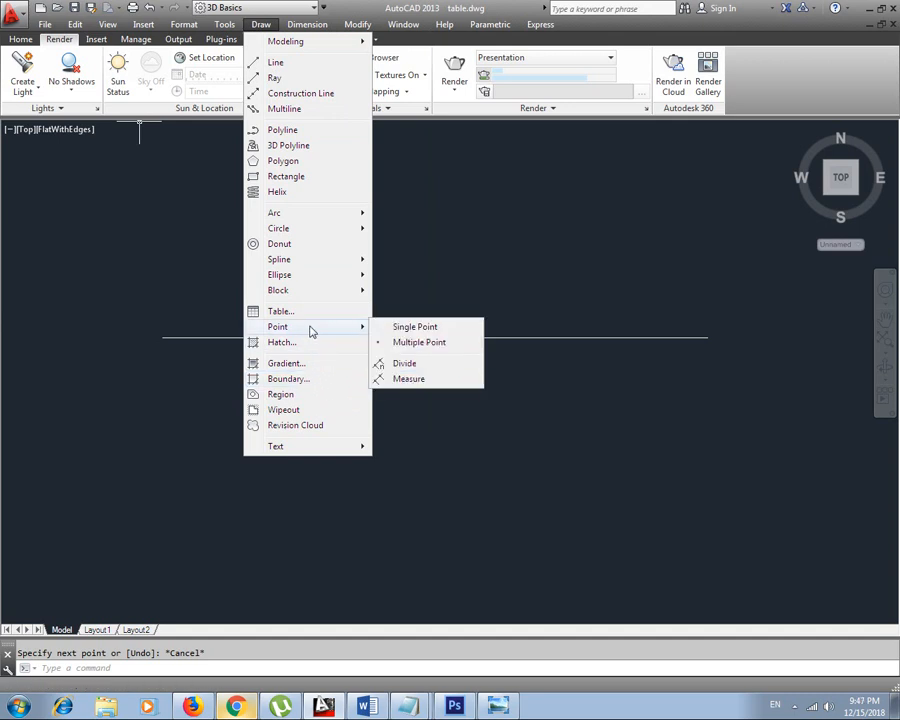
click(418, 331)
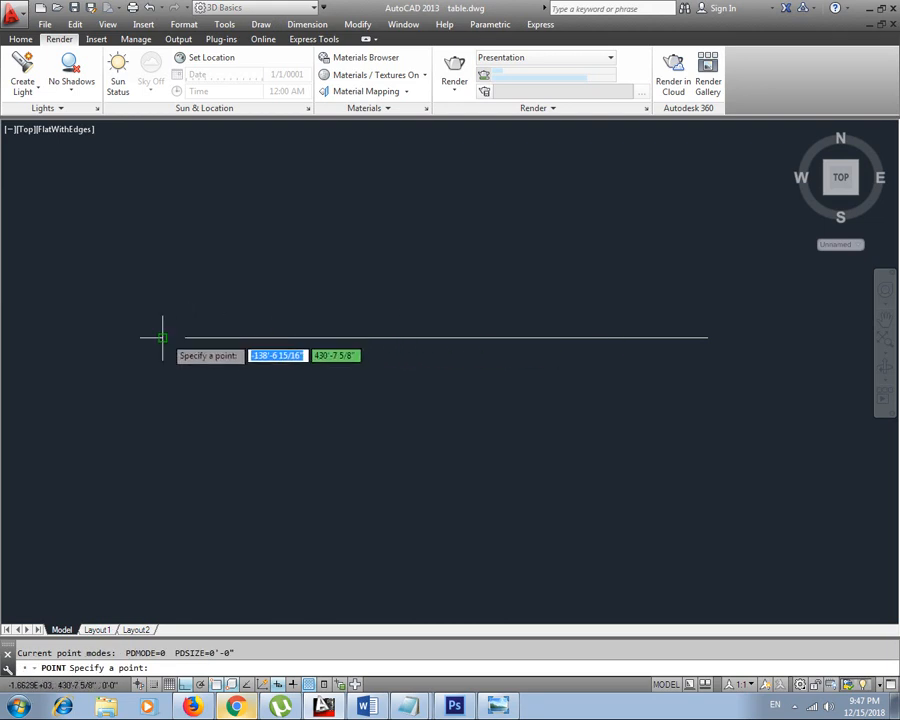
scroll(163, 340, up, 5)
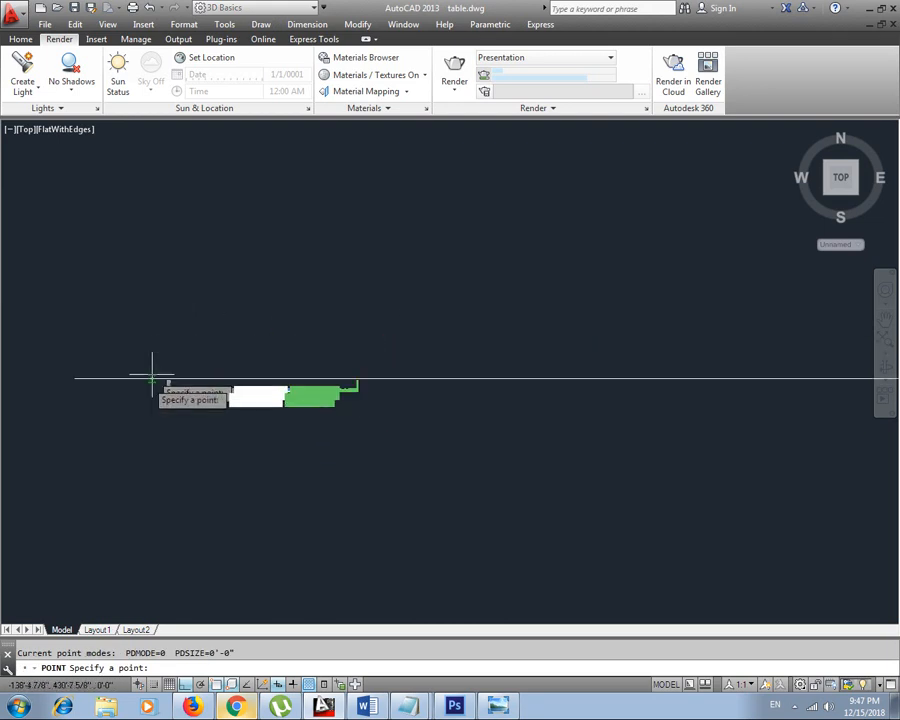
click(74, 378)
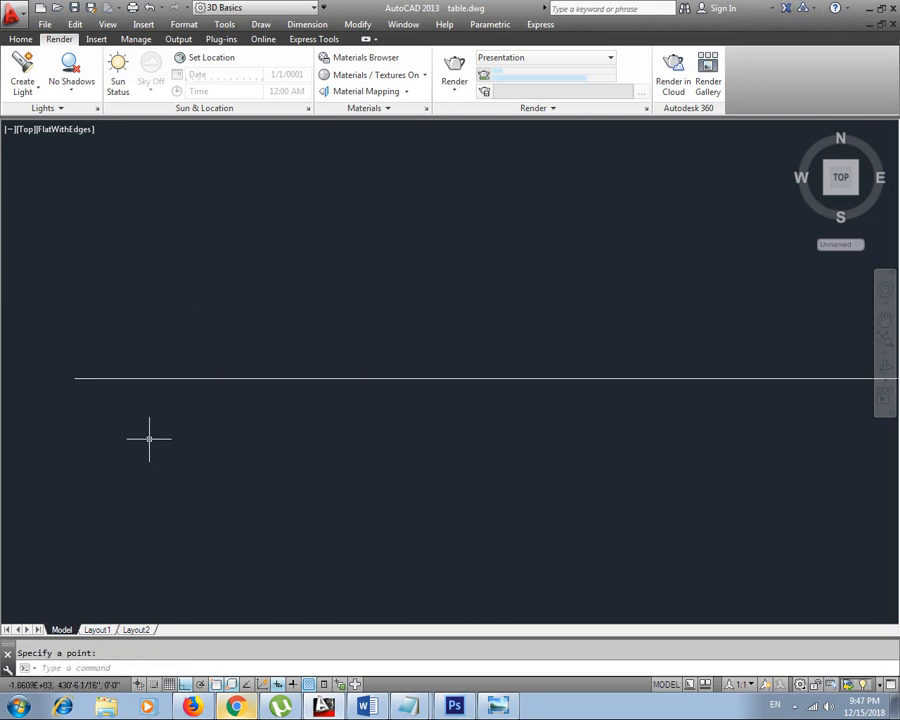
Place another point on the right endpoint of the line with the Point command (PO)
mouse_move(82, 388)
middle_down()
mouse_move(259, 356)
mouse_move(241, 362)
middle_up()
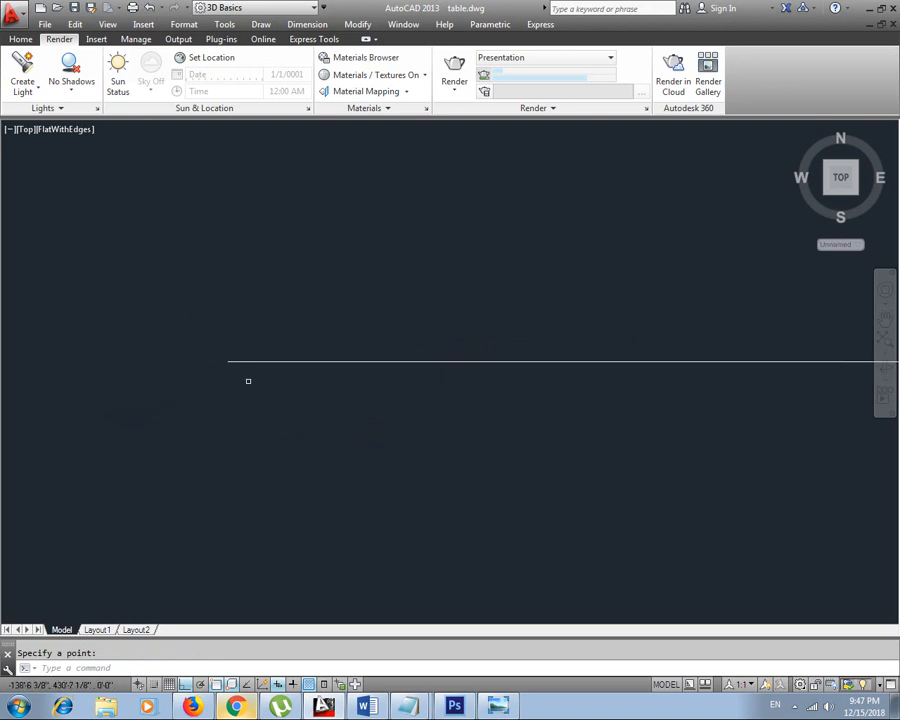
middle_drag(546, 373, 233, 369)
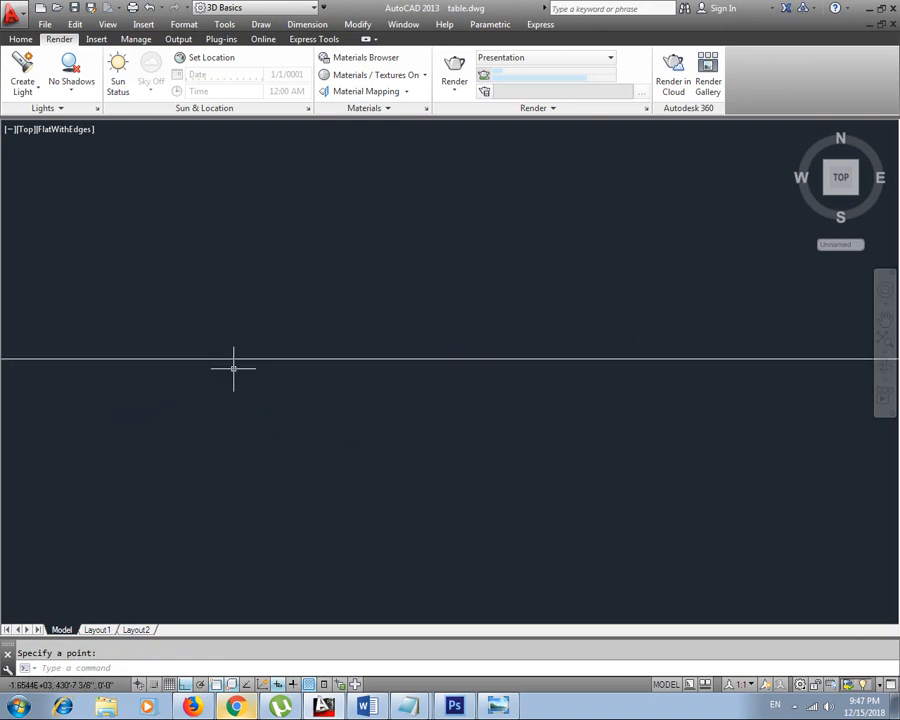
scroll(225, 367, down, 2)
scroll(225, 367, down, 2)
middle_drag(419, 369, 314, 368)
scroll(310, 341, down, 2)
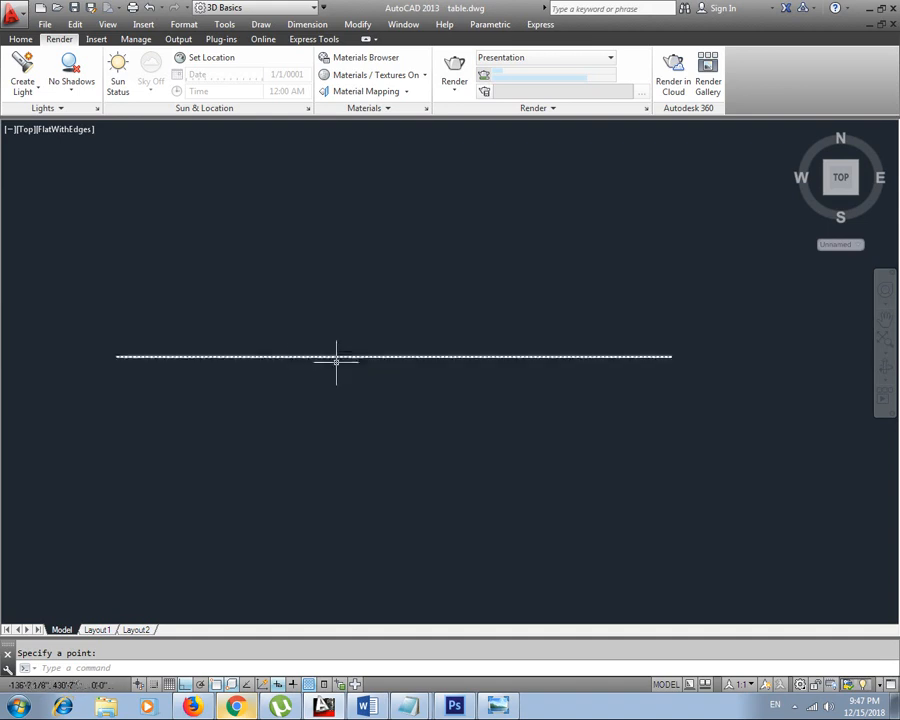
text(p)
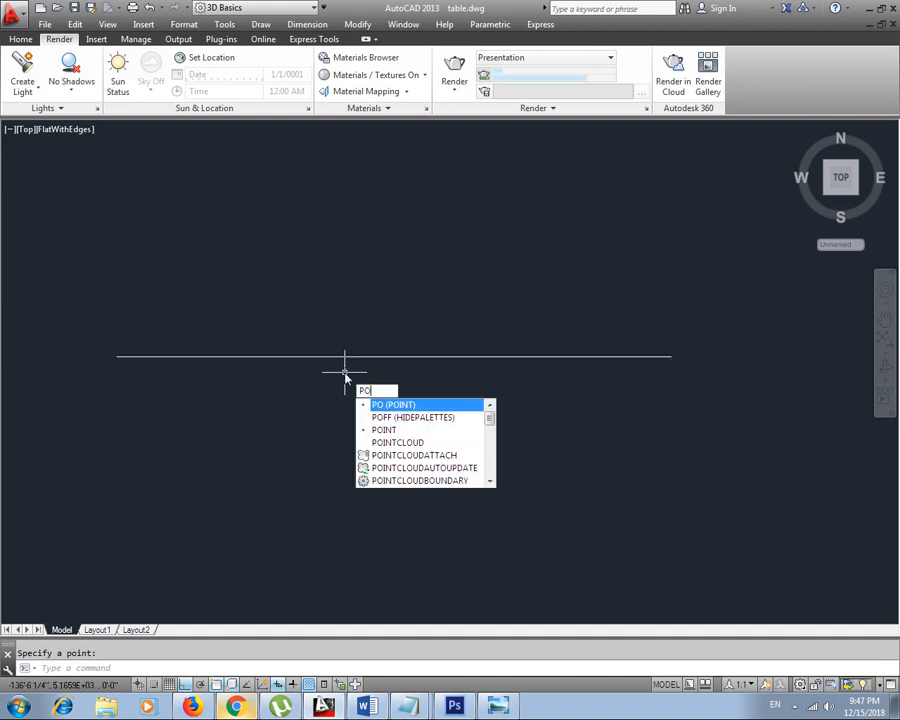
key(Return)
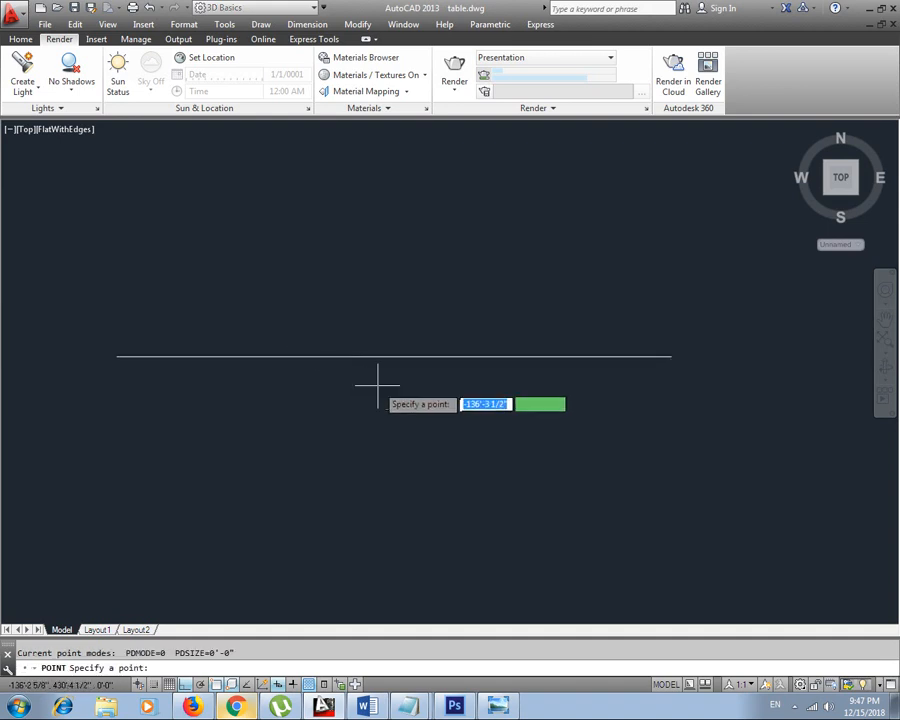
click(670, 356)
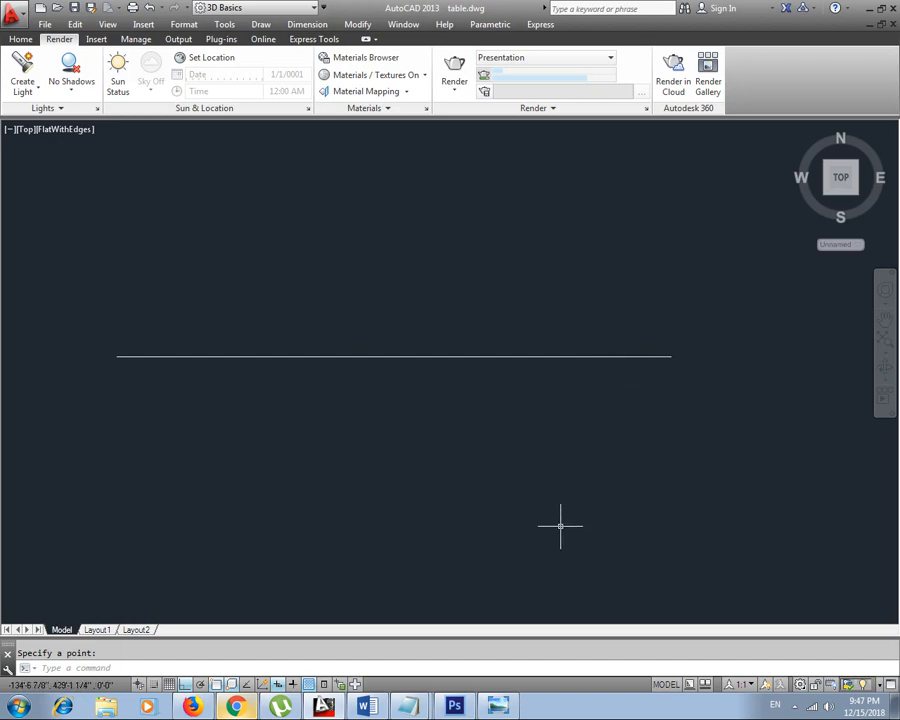
Check the Point Style topic in the lecture image in Windows Photo Viewer and look over AutoCAD's available point styles
click(508, 707)
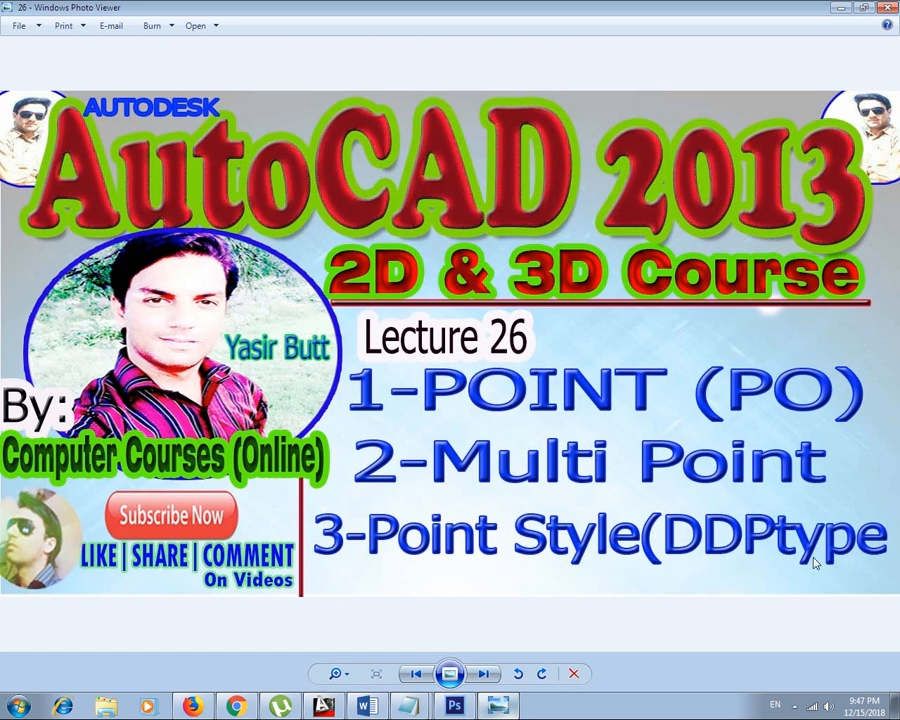
click(840, 7)
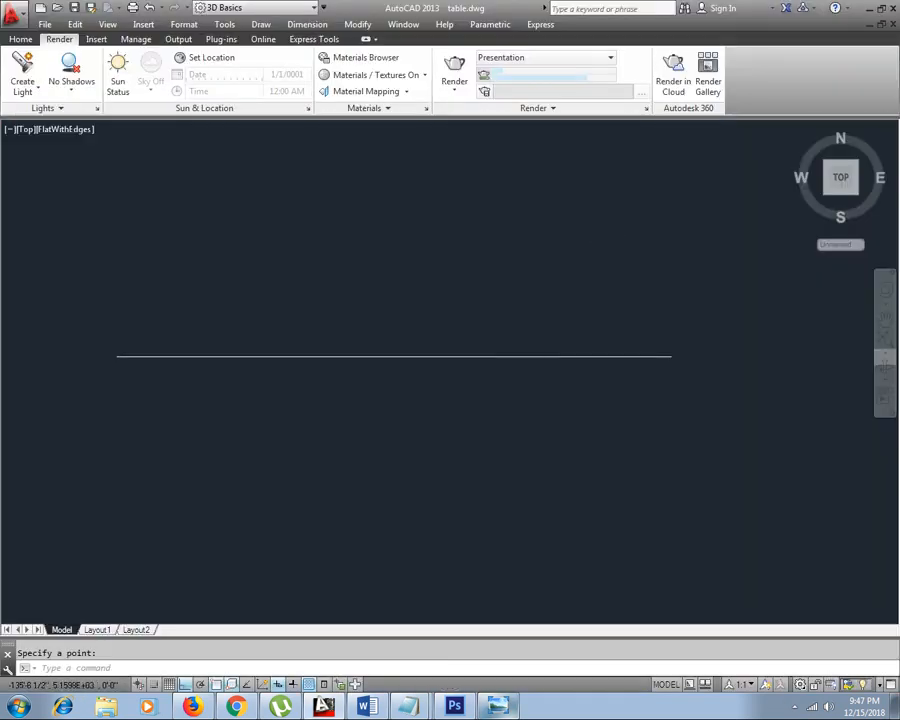
click(184, 25)
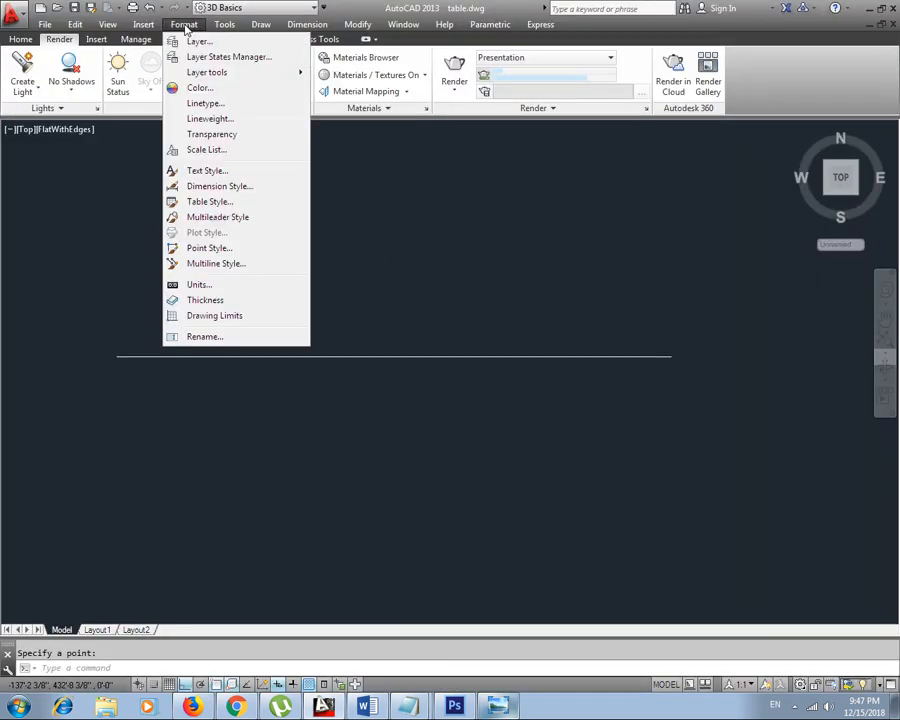
click(221, 253)
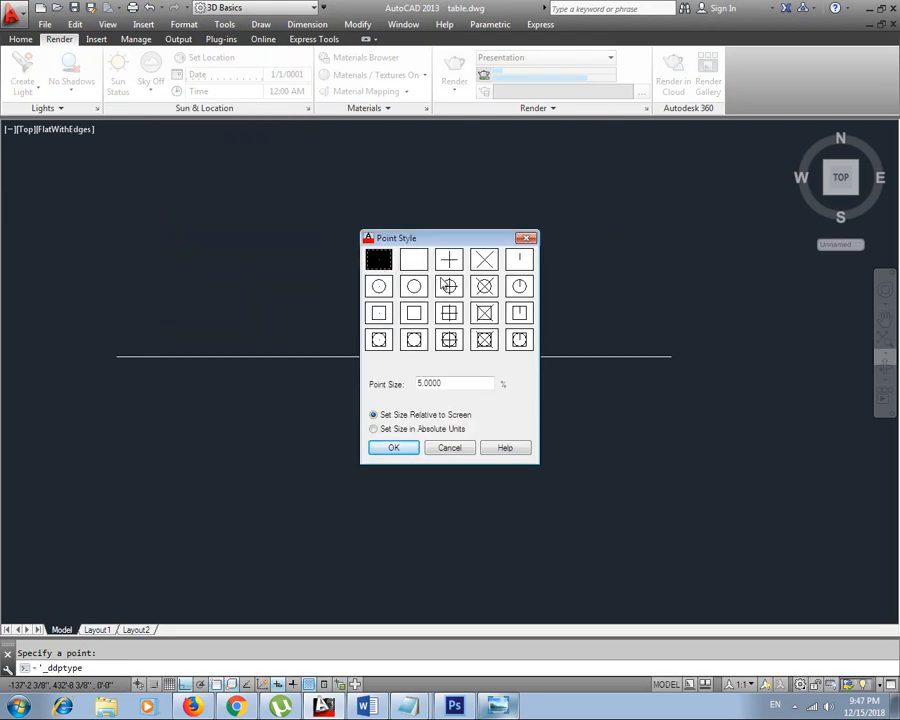
click(525, 238)
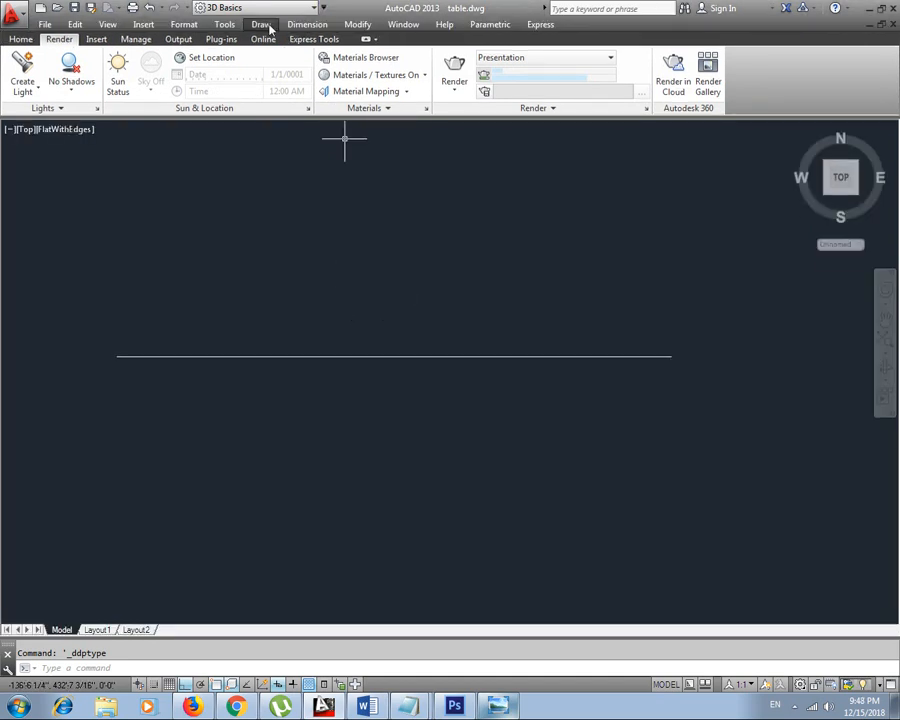
Set the point style to the circle with a cross through it
click(184, 24)
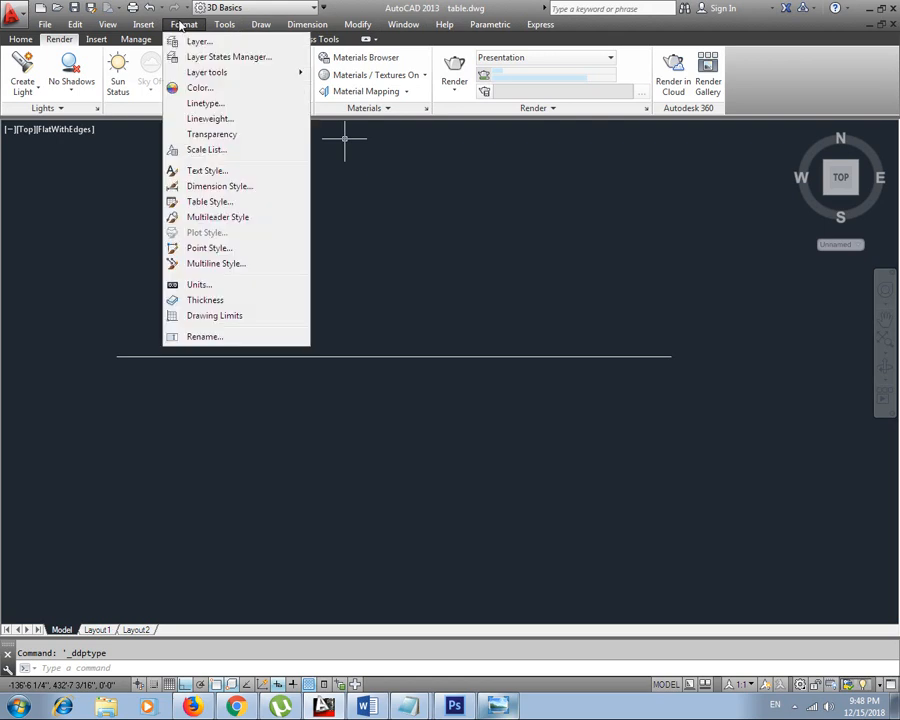
click(224, 250)
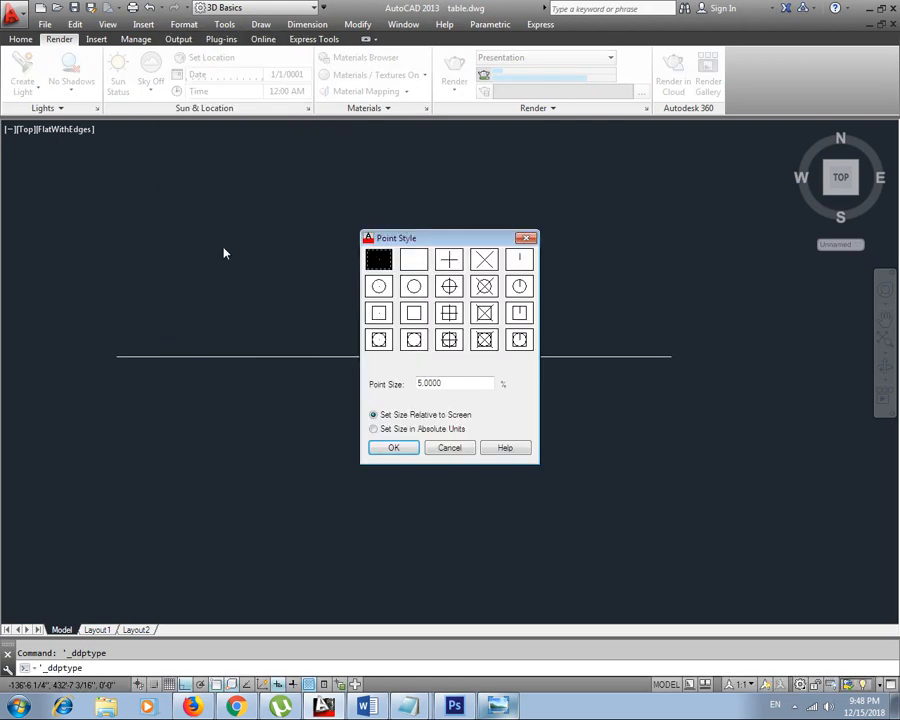
drag(413, 238, 381, 228)
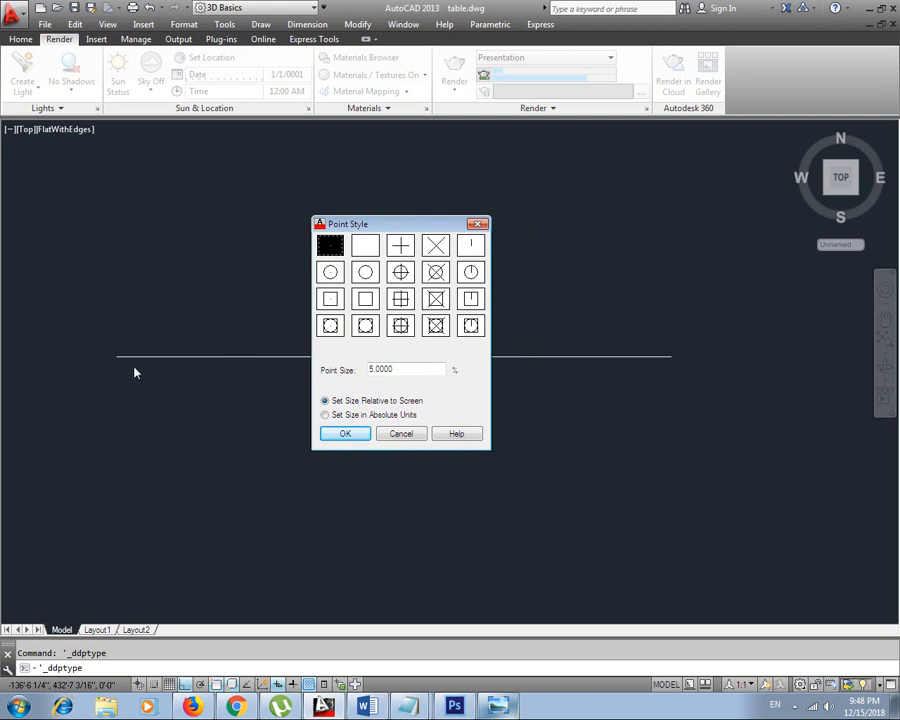
click(405, 249)
click(436, 253)
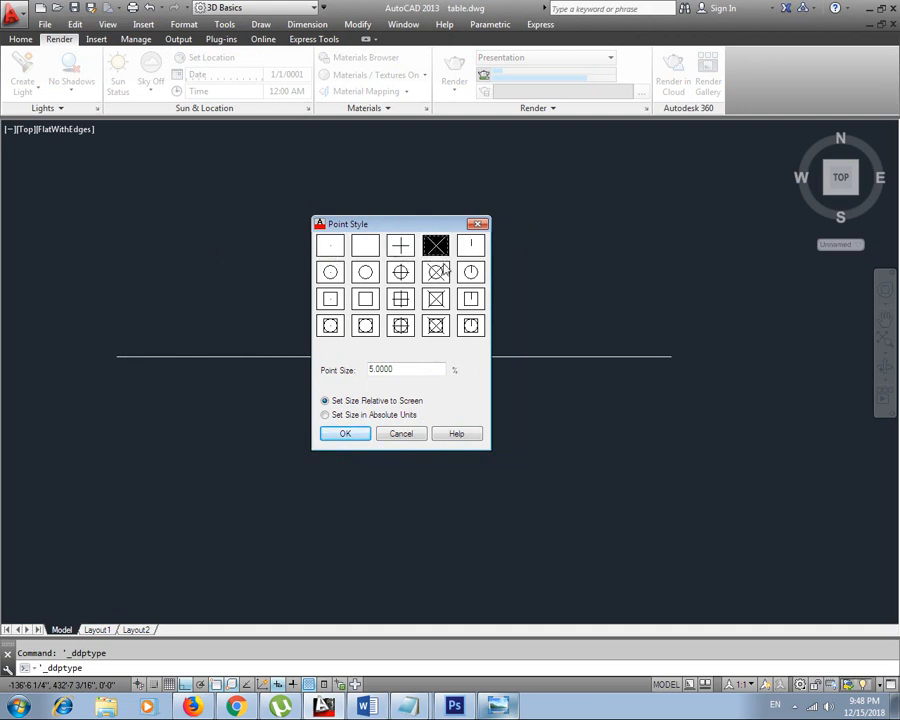
click(471, 273)
click(398, 275)
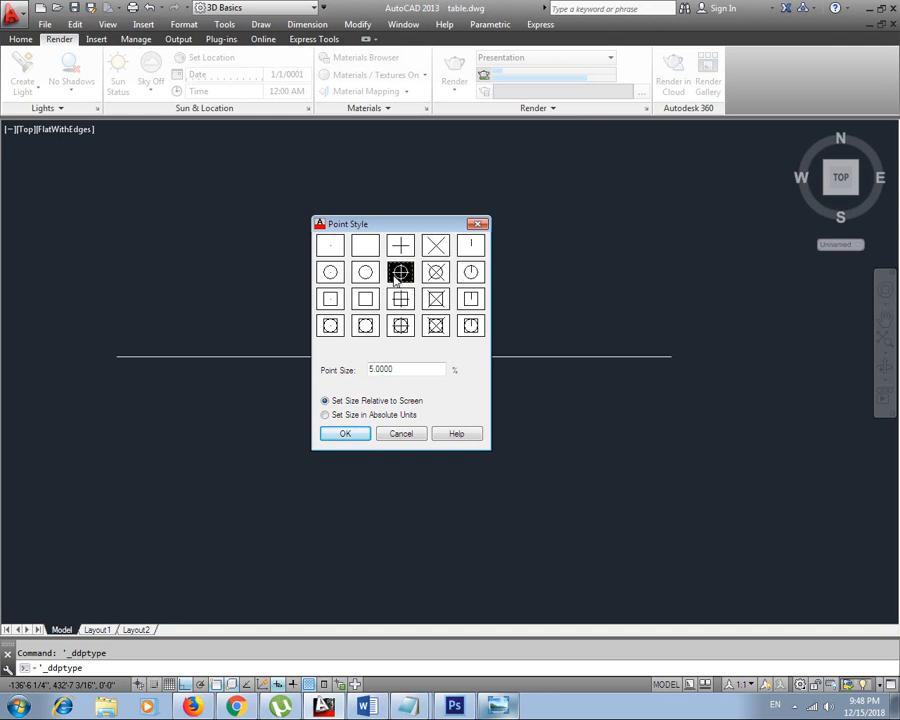
click(343, 433)
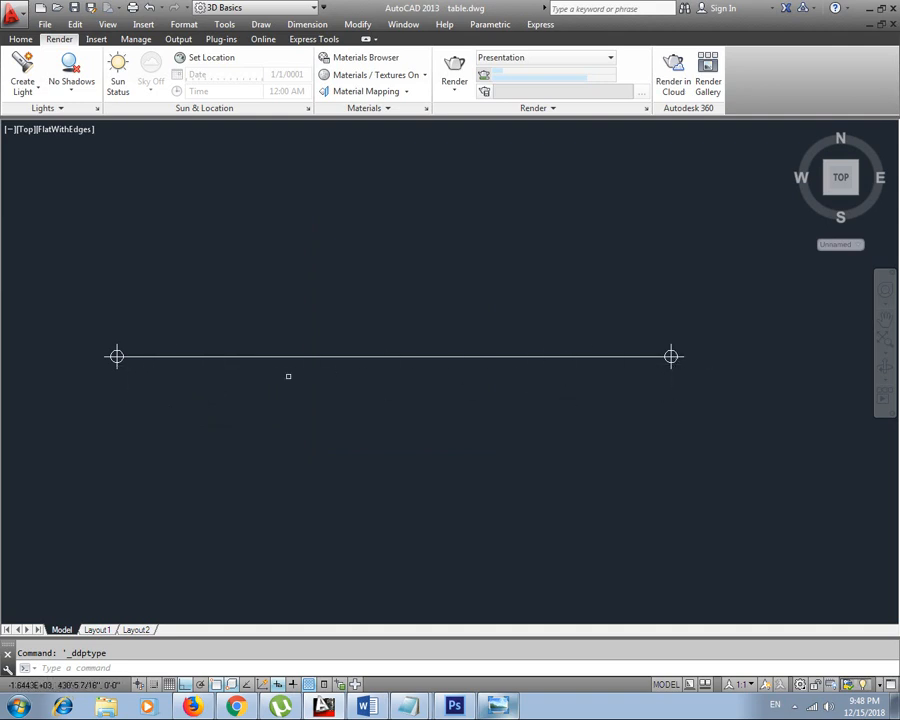
Erase the horizontal line between the two endpoint markers, keeping the points
click(458, 328)
click(408, 380)
key(Delete)
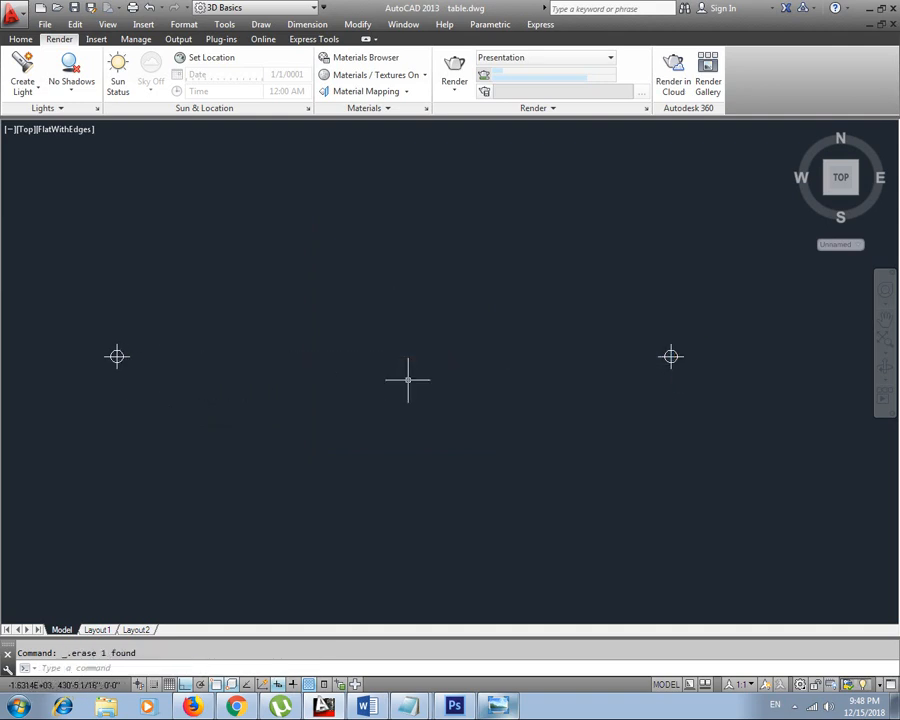
Scatter about two dozen points across the drawing area around the two existing markers with the Multiple Point command
middle_drag(325, 393, 388, 372)
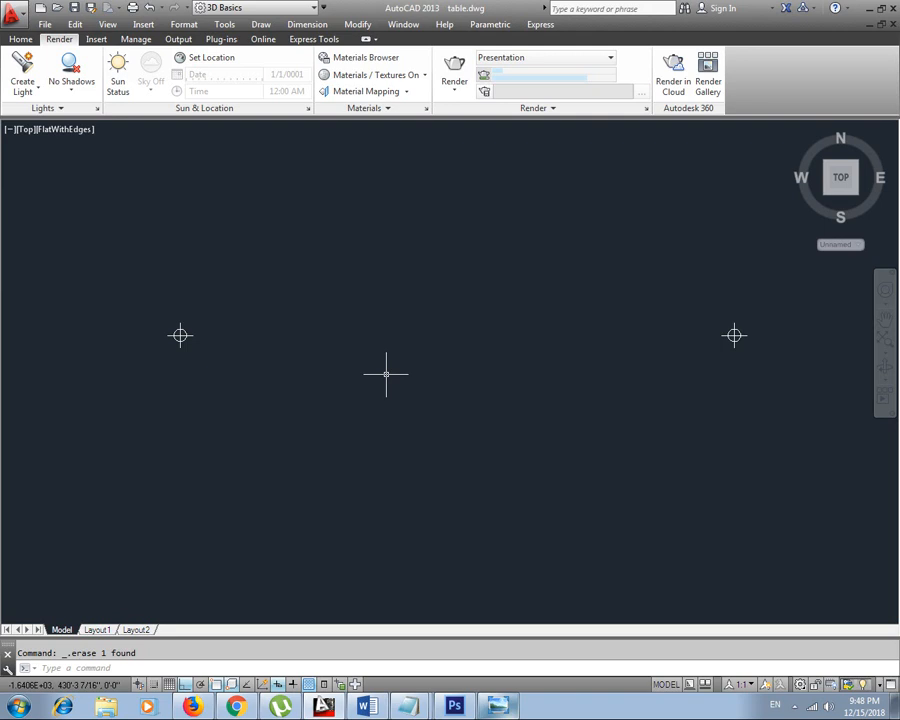
key(Escape)
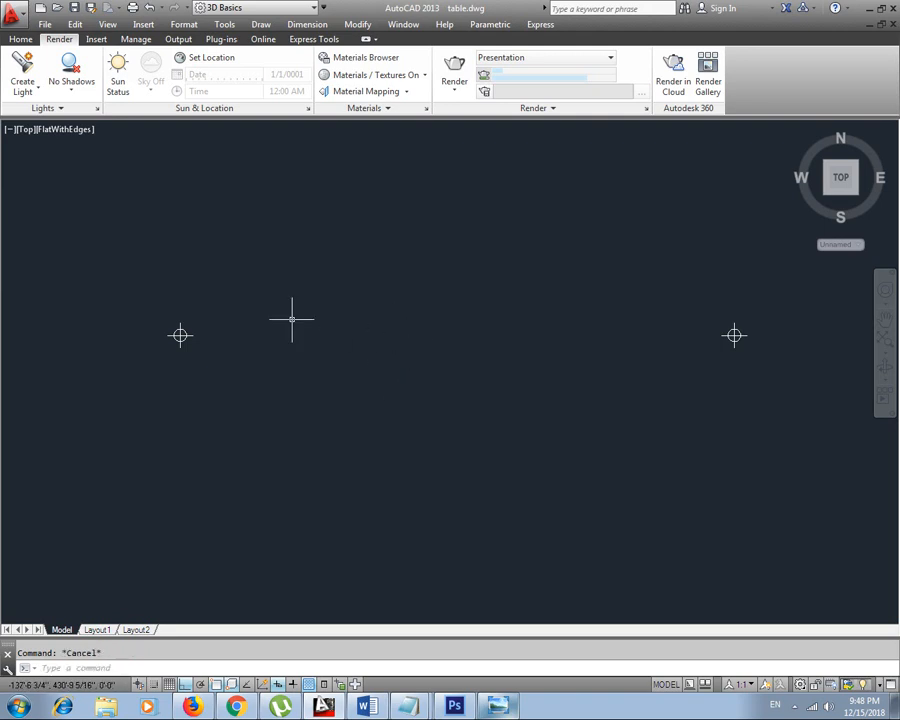
click(193, 25)
mouse_move(260, 24)
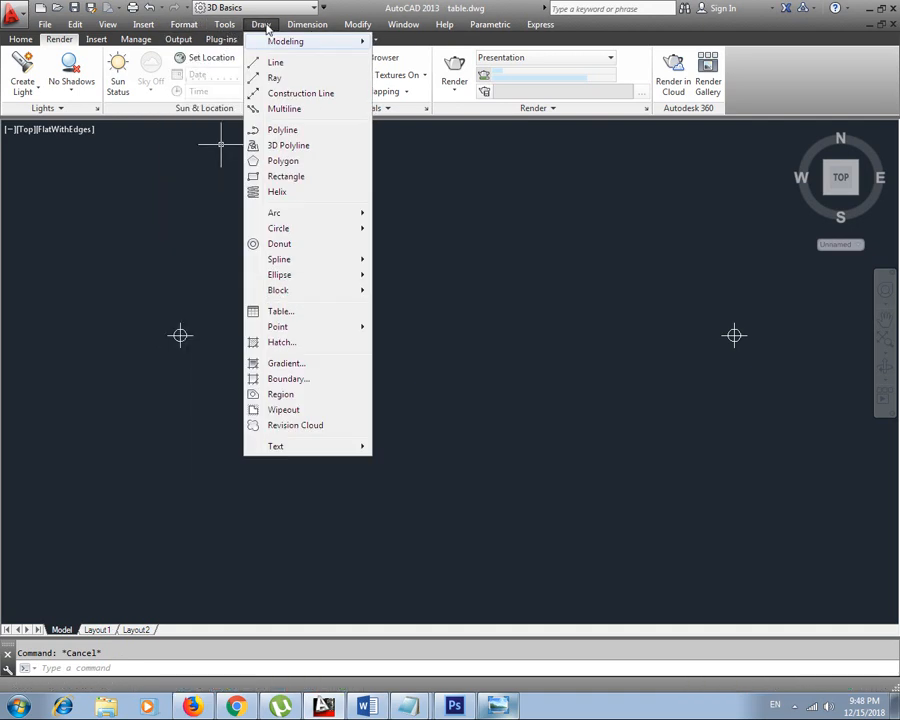
mouse_move(296, 331)
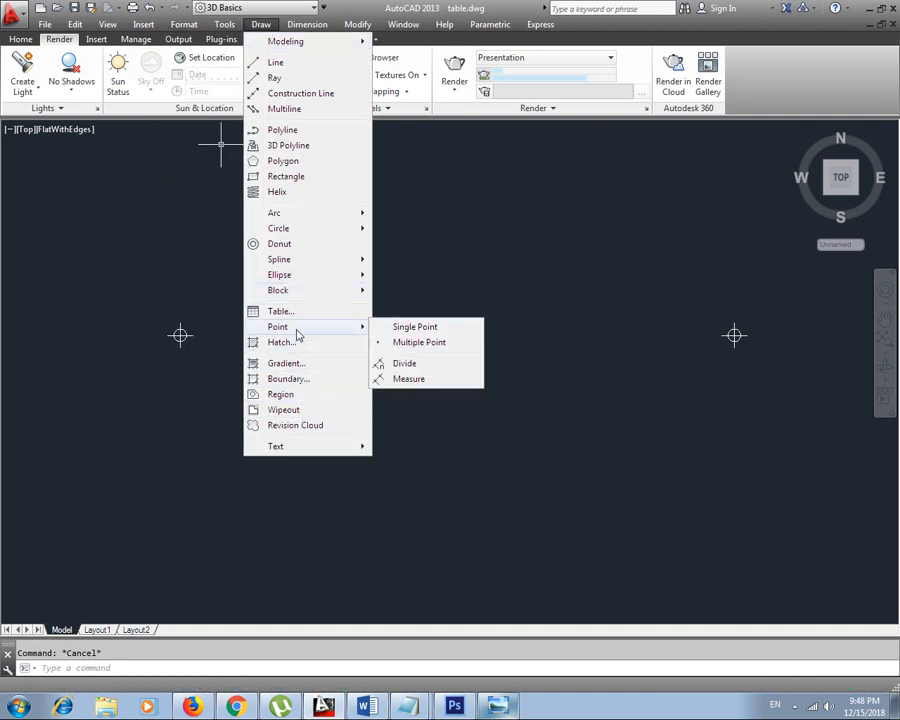
click(455, 344)
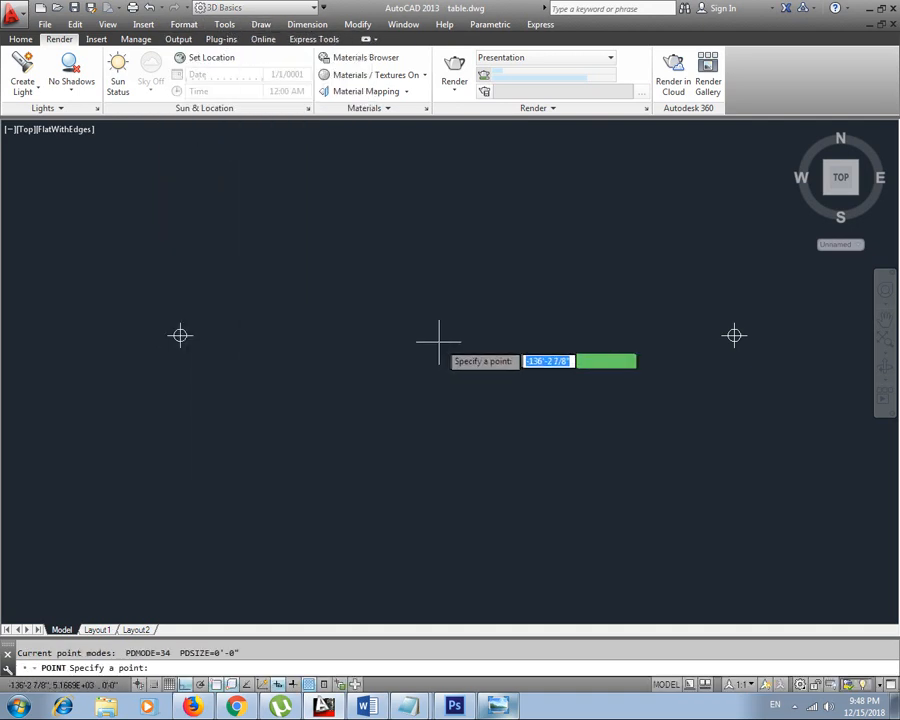
click(357, 262)
click(358, 347)
click(551, 328)
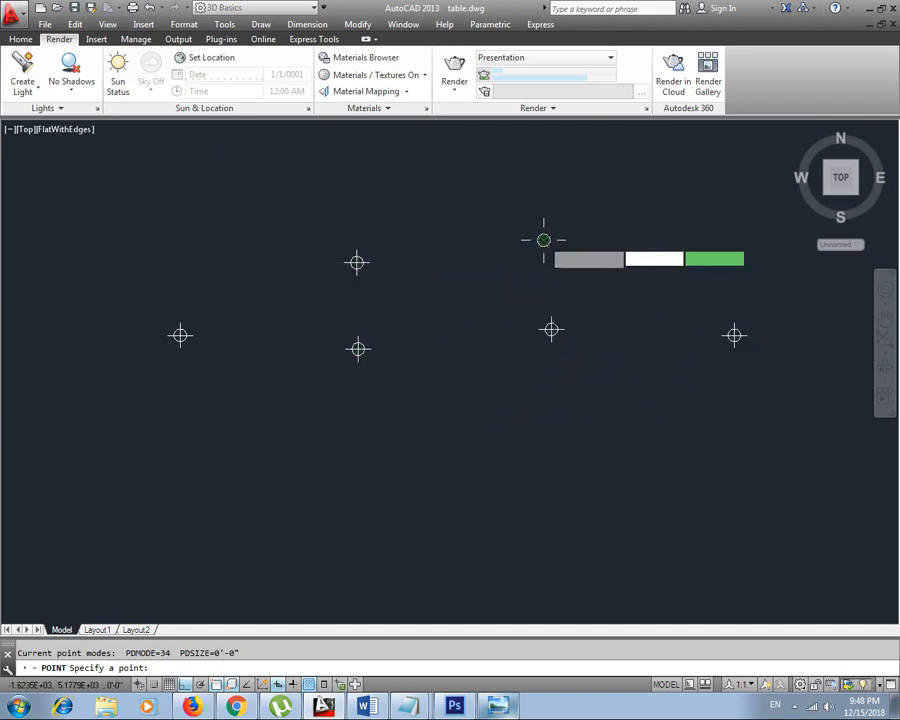
click(543, 240)
click(419, 347)
click(436, 453)
click(244, 462)
click(137, 193)
click(81, 335)
click(98, 420)
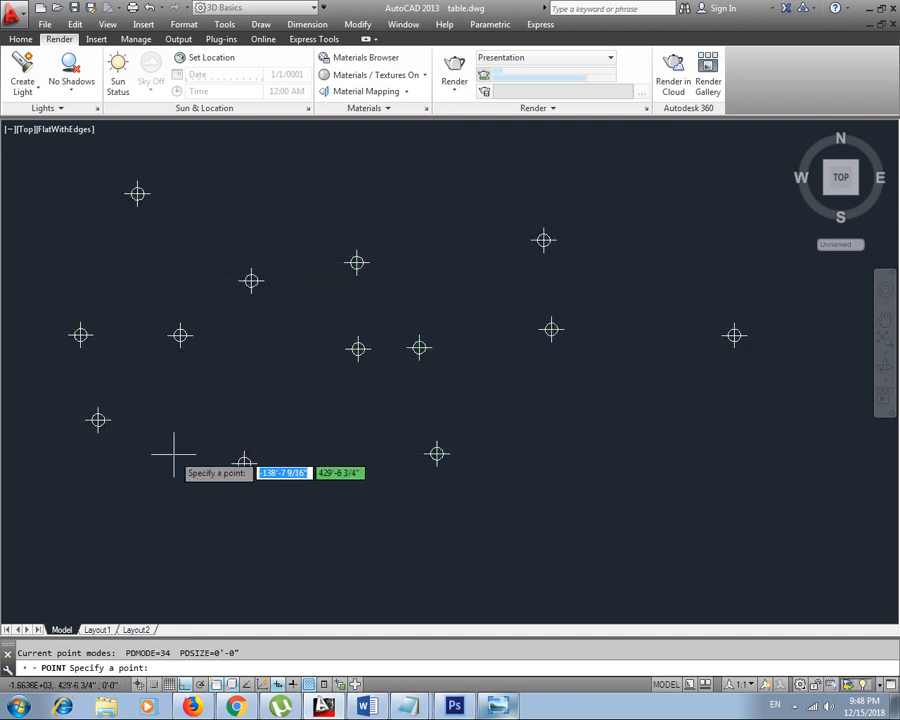
click(174, 454)
click(292, 398)
click(318, 485)
click(539, 410)
click(403, 213)
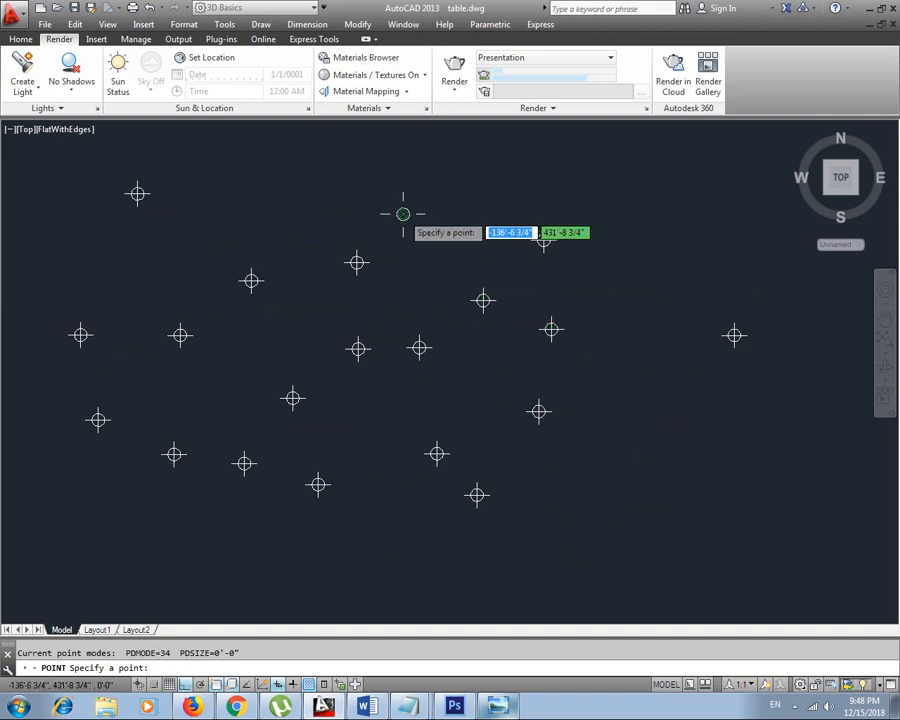
click(483, 300)
click(556, 172)
click(657, 230)
click(651, 326)
click(650, 451)
click(476, 494)
click(603, 504)
click(543, 465)
click(524, 512)
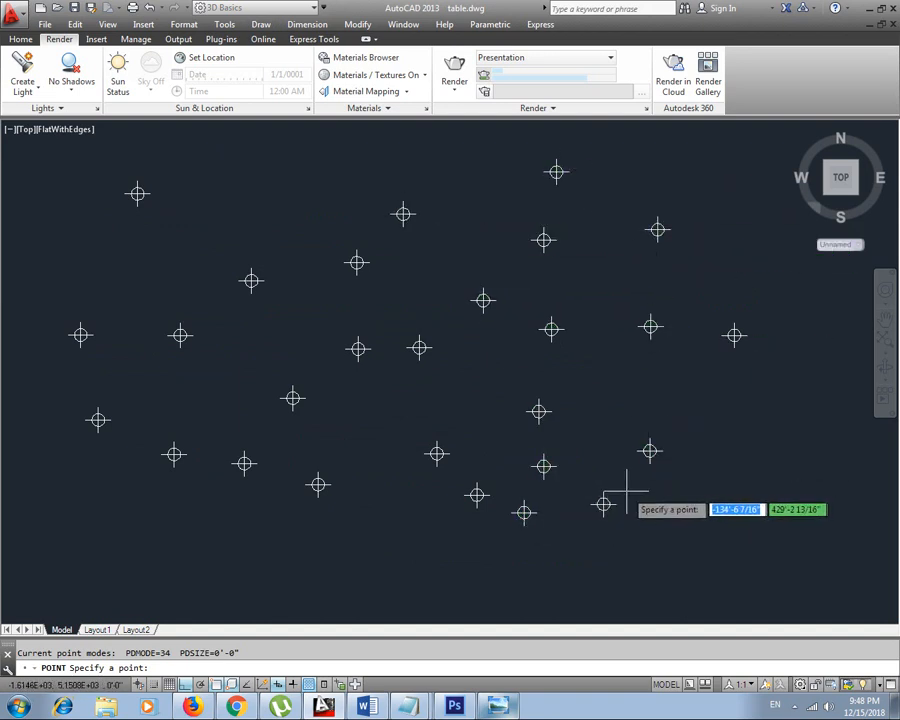
key(Escape)
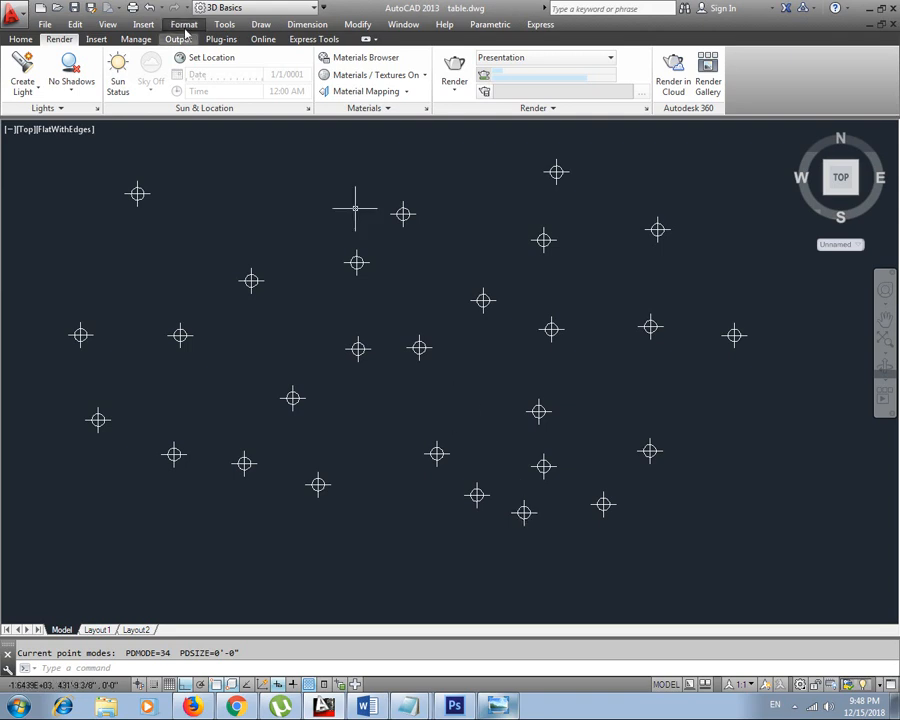
key(Escape)
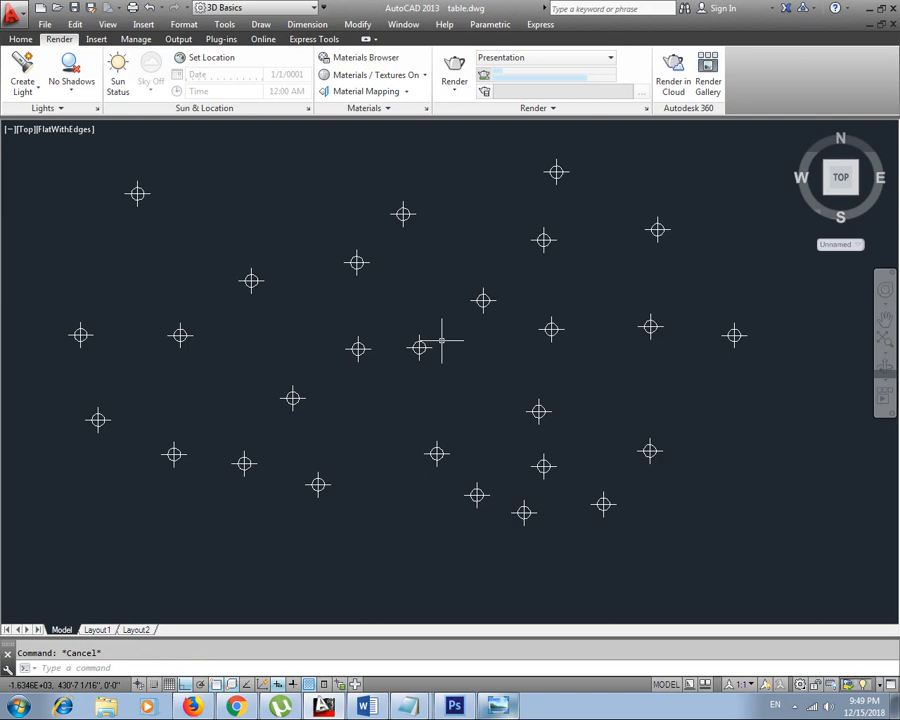
Set the point style to the plain X marker using the DDPTYPE command
text(doptyp)
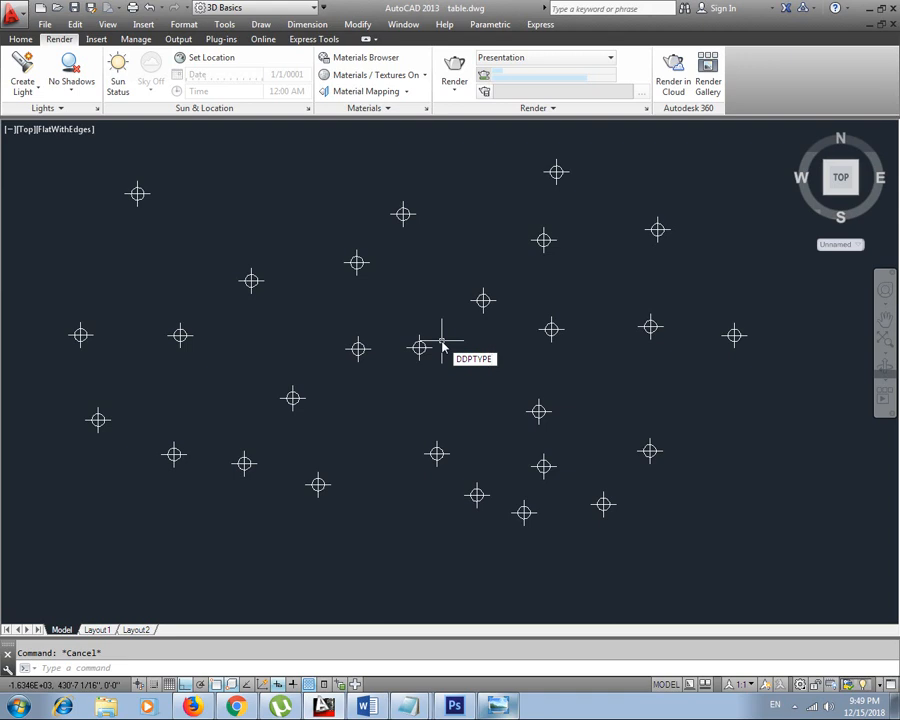
text(e)
key(Return)
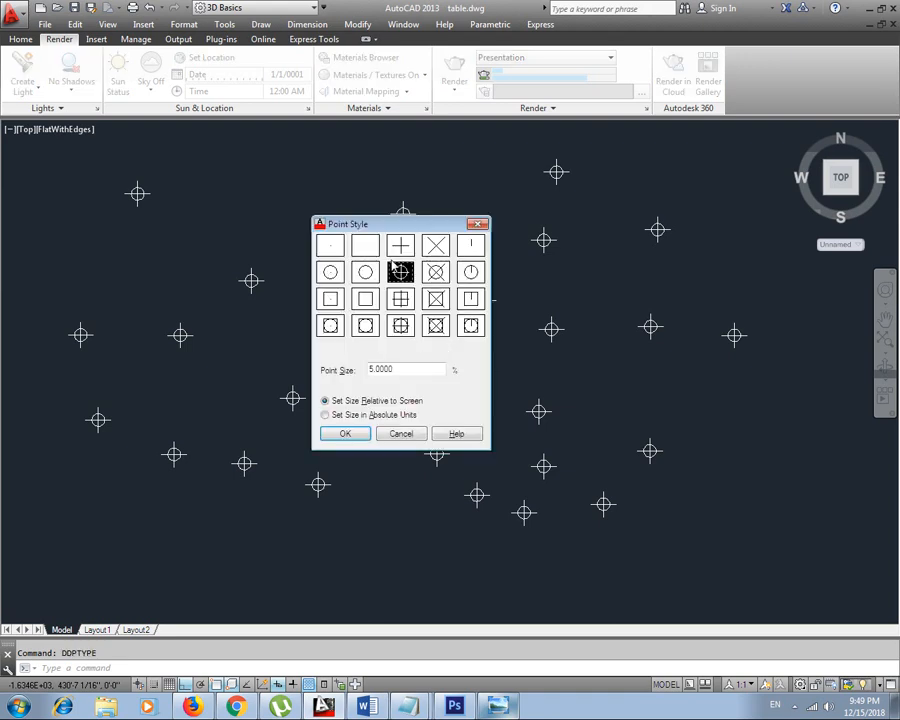
drag(393, 233, 357, 210)
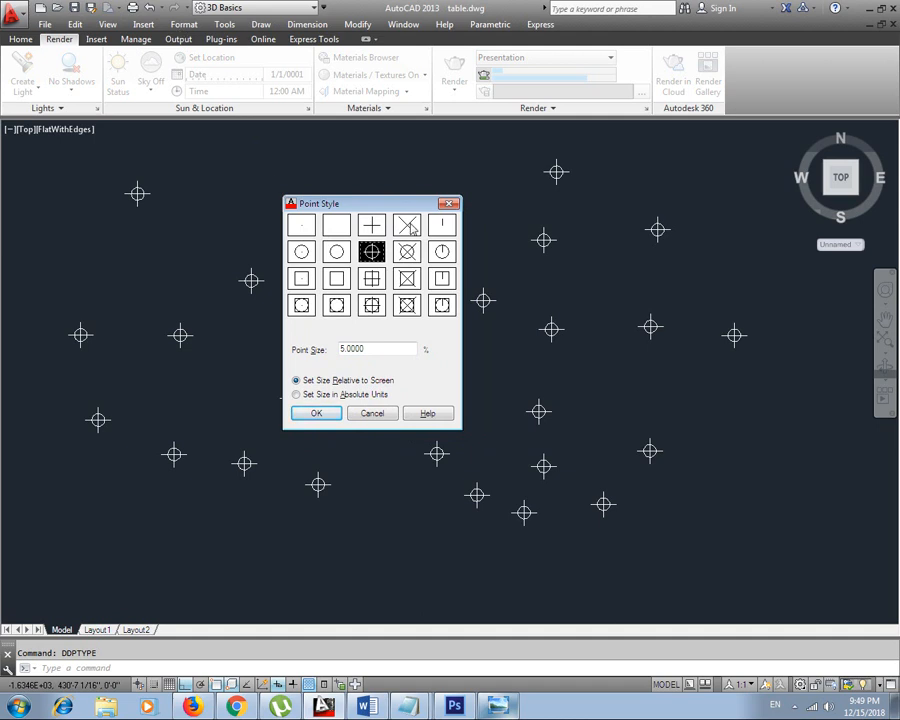
click(408, 226)
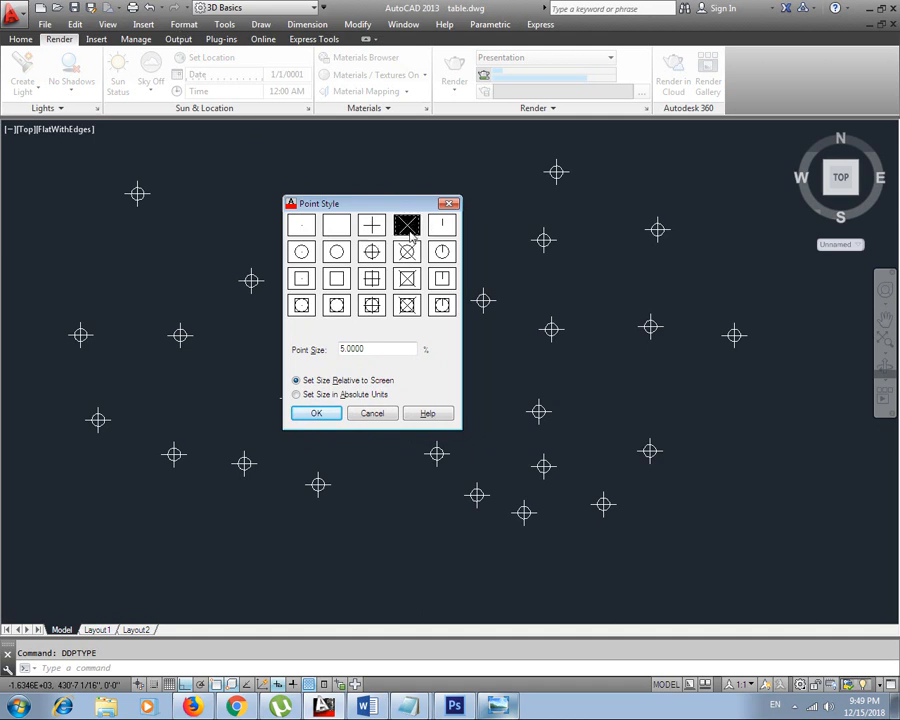
click(316, 413)
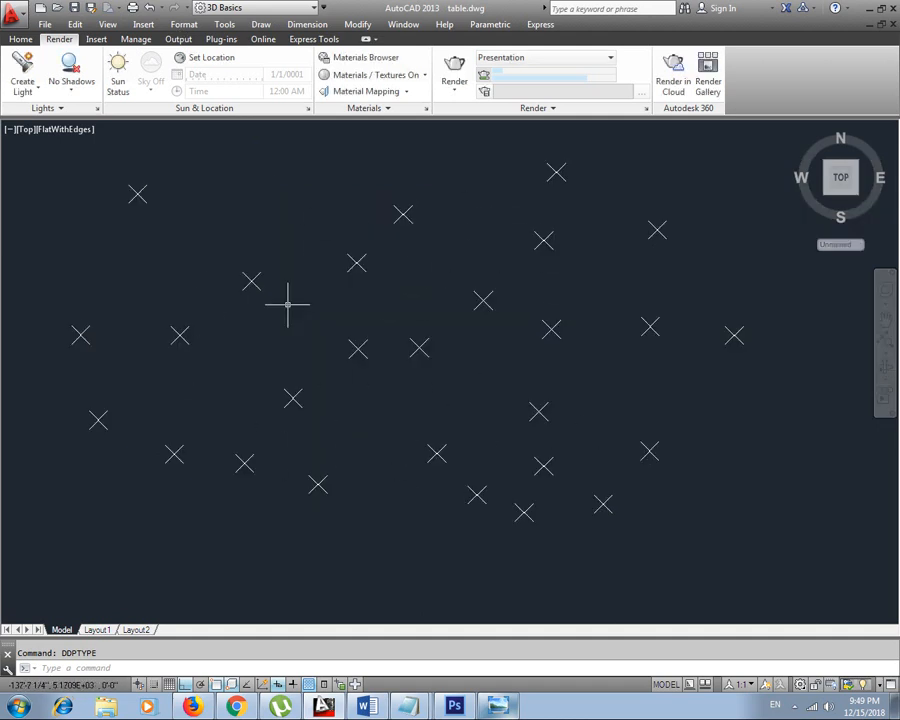
Set the point size to 1 percent relative to the screen and check the markers at different zoom levels
text(dop)
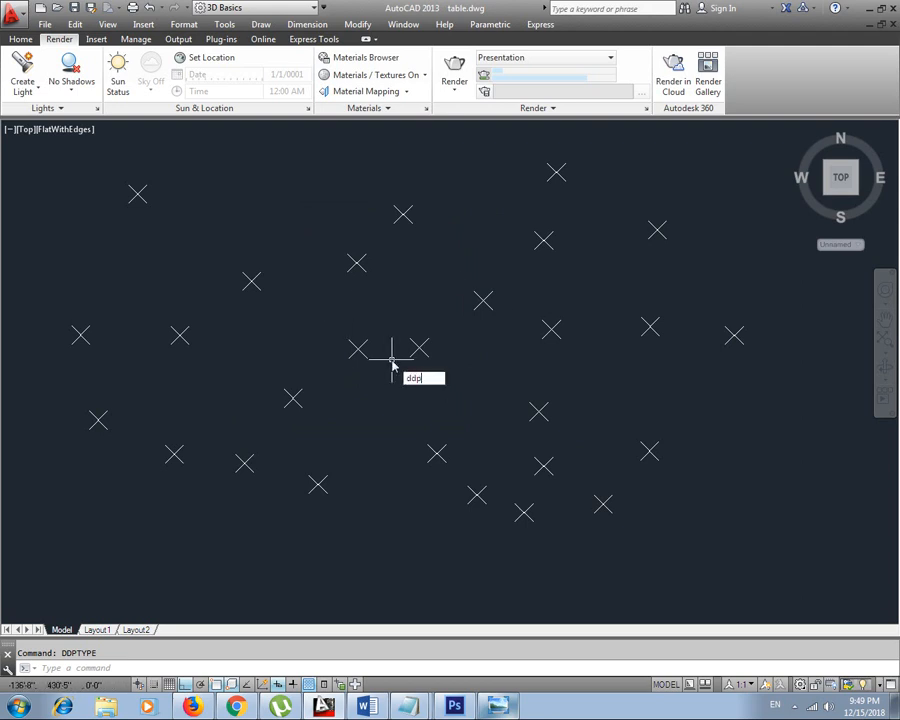
text(type)
key(Return)
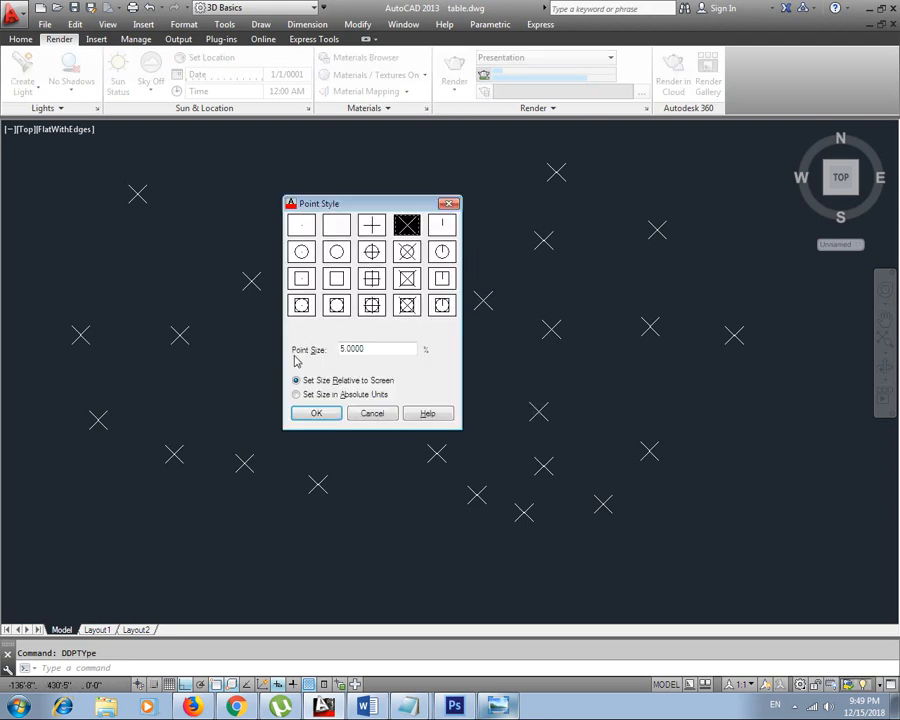
drag(374, 349, 323, 352)
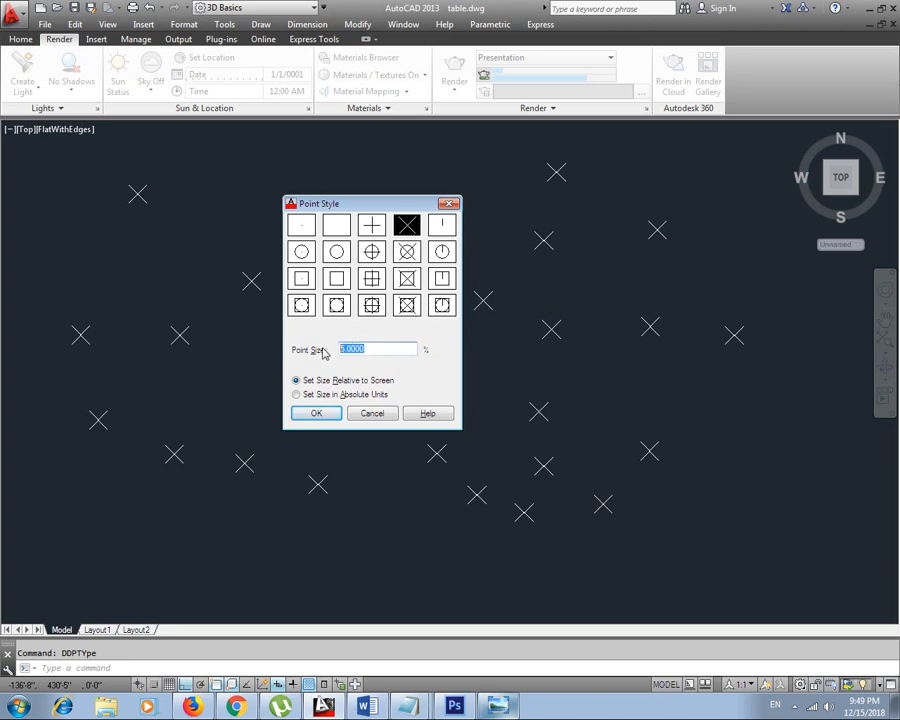
text(1)
click(320, 414)
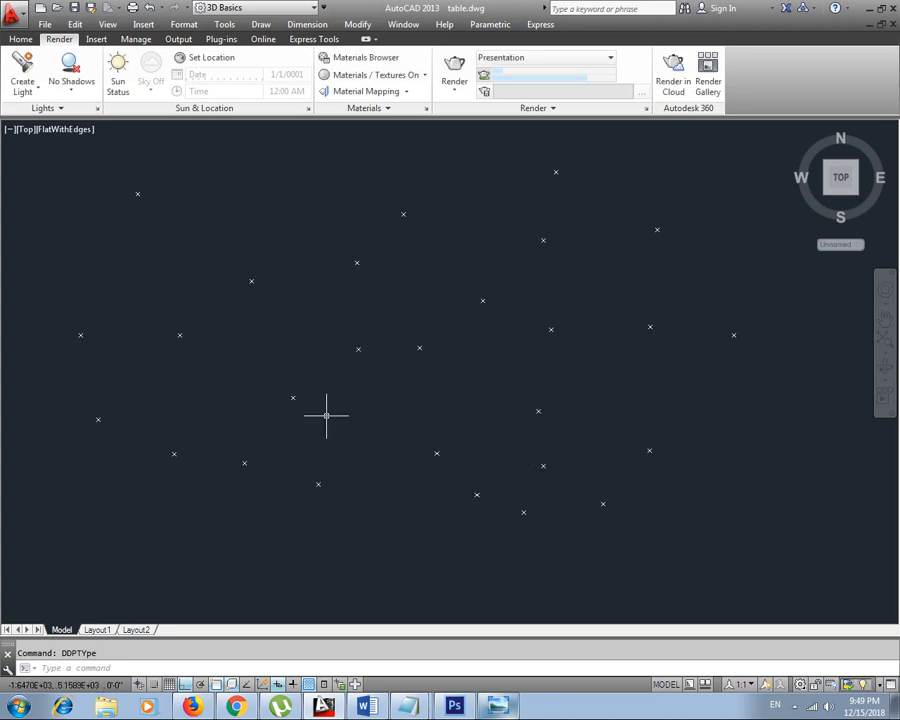
scroll(367, 283, up, 5)
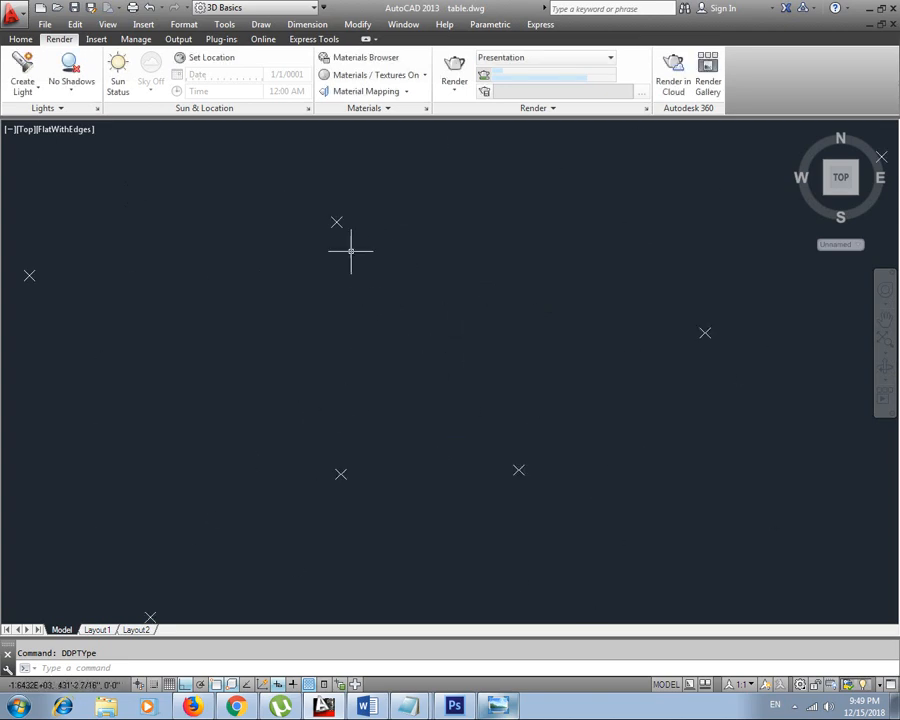
scroll(350, 251, down, 5)
middle_drag(419, 315, 432, 341)
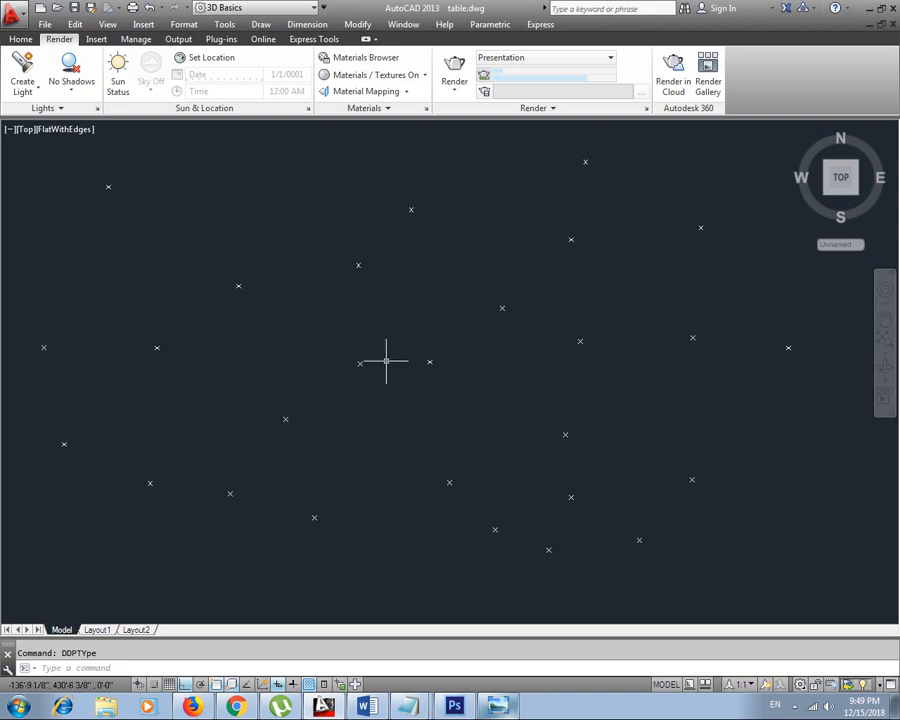
Set the point style to the circle with an X through it and the point size to 6 percent relative to the screen
text(ddptype)
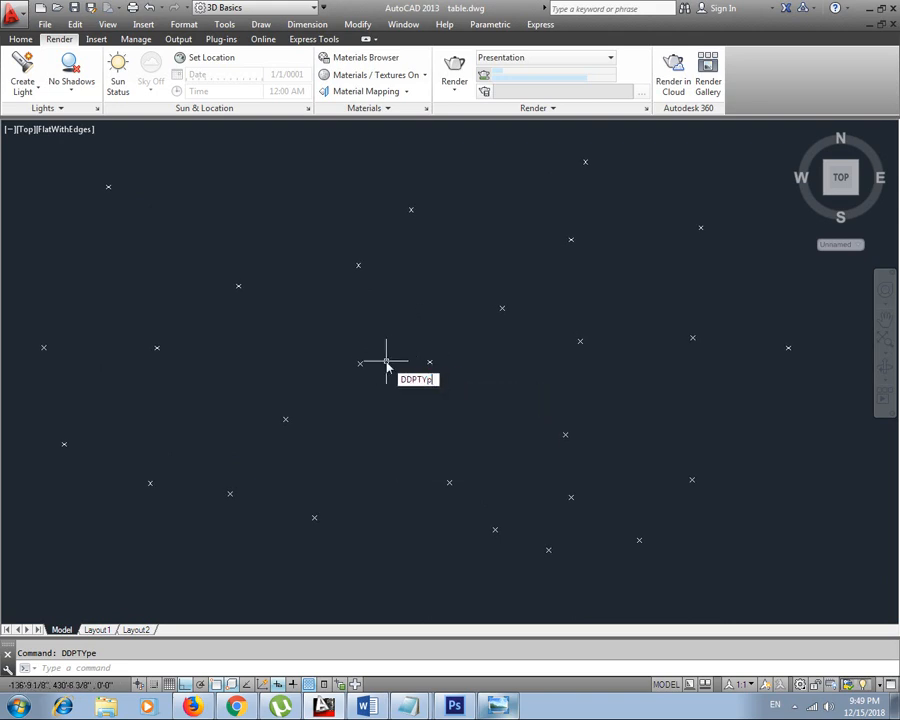
key(Return)
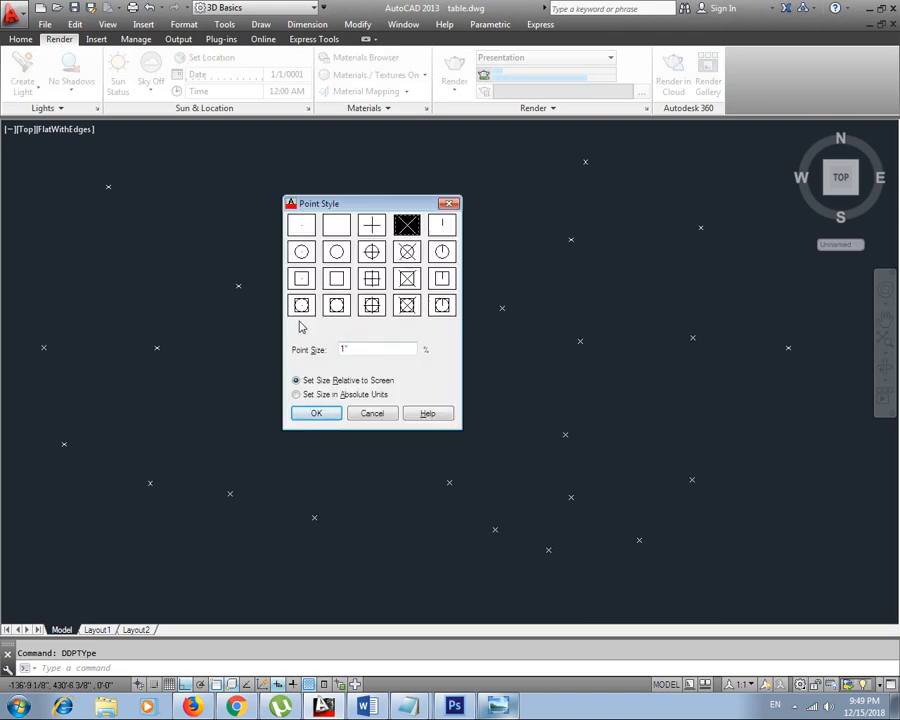
click(371, 282)
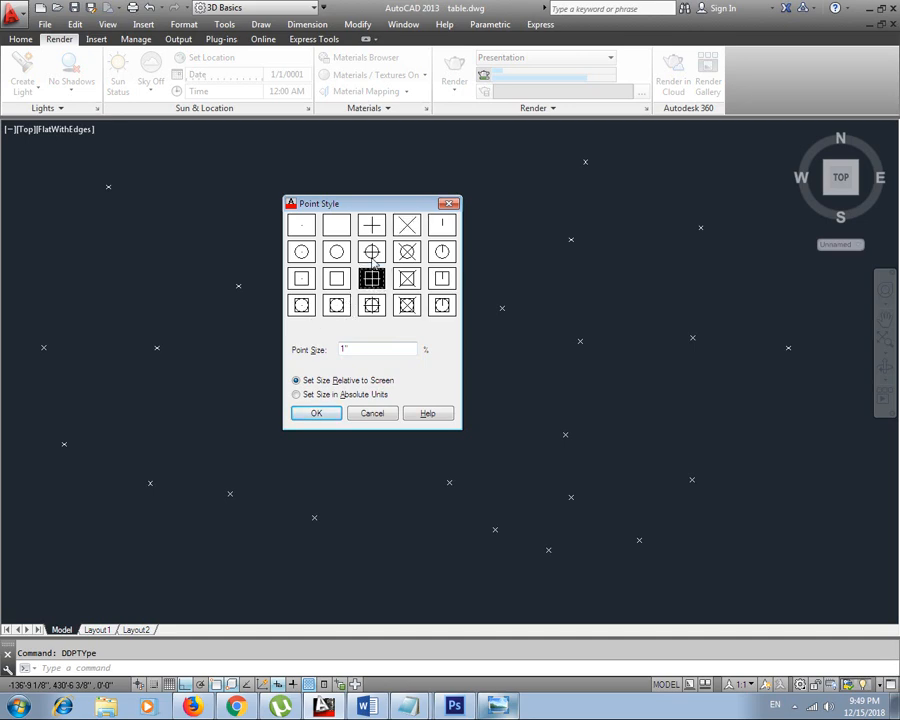
click(372, 256)
click(411, 259)
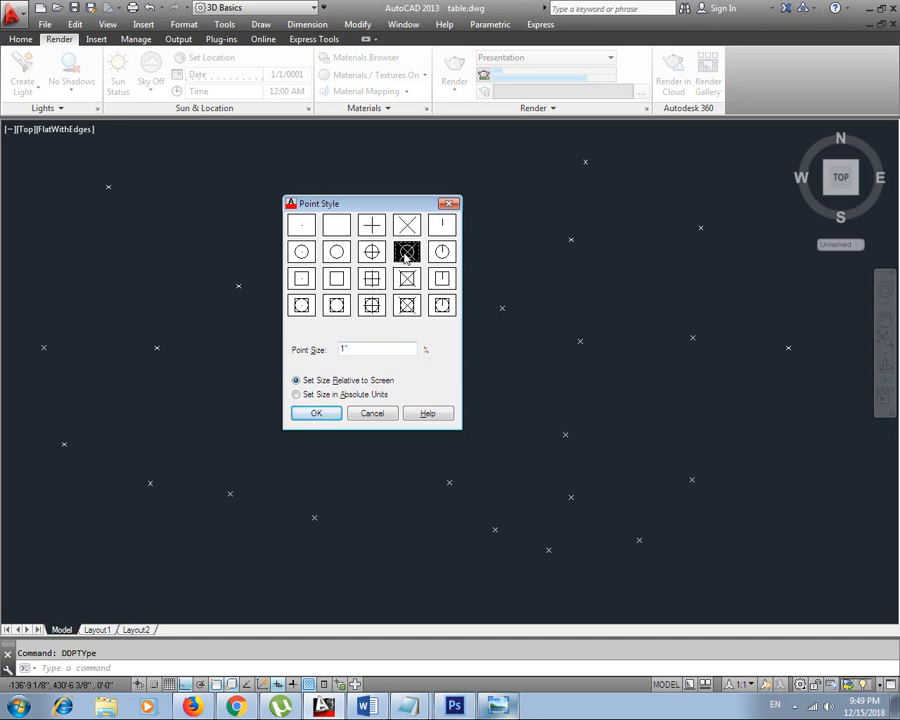
double_click(343, 349)
text(6)
click(317, 416)
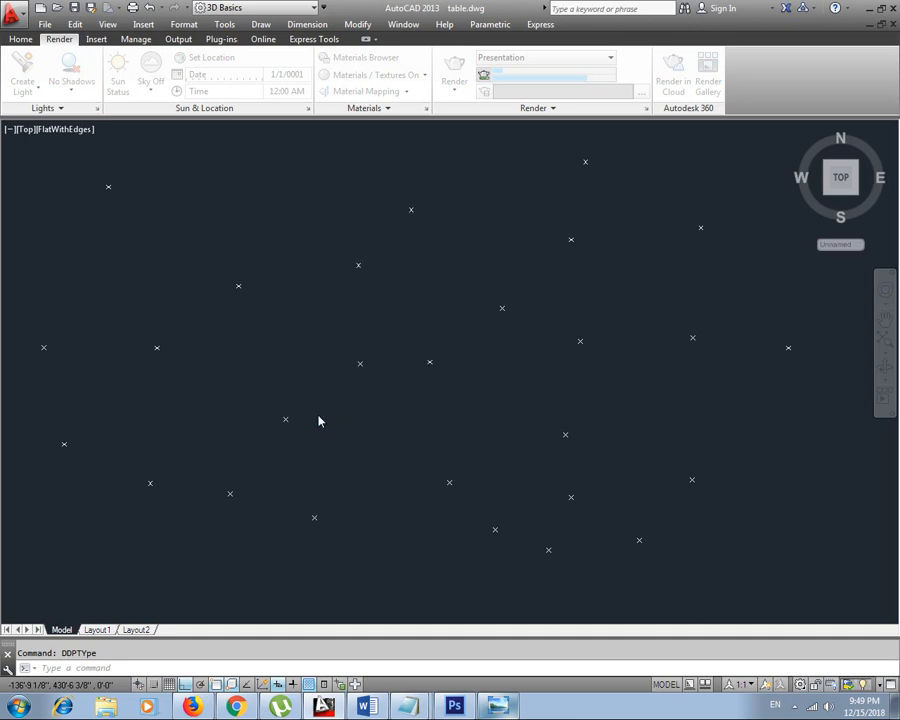
middle_drag(297, 341, 360, 326)
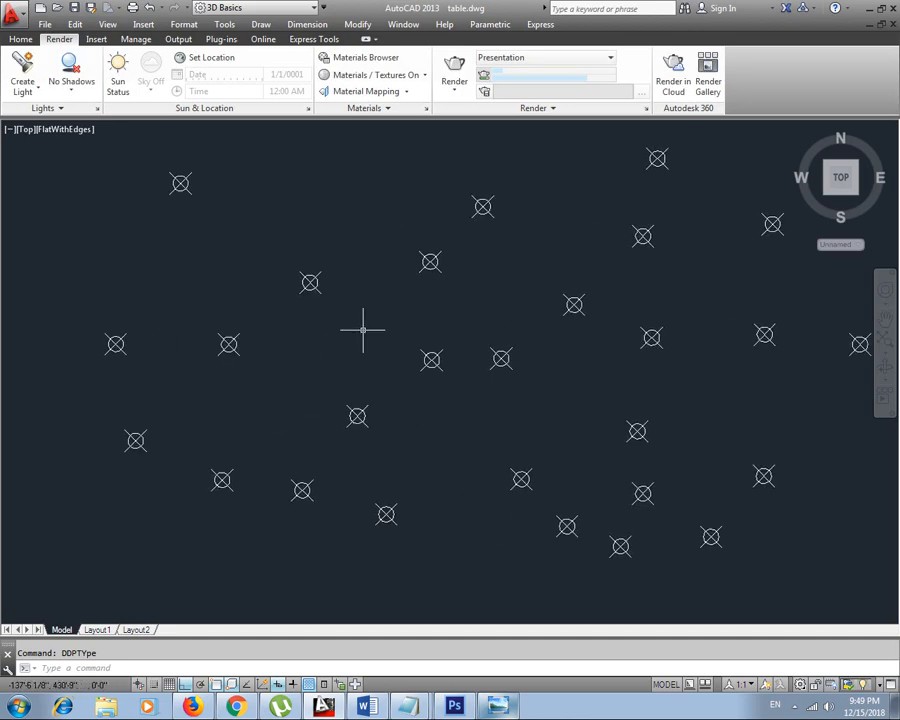
scroll(222, 333, down, 2)
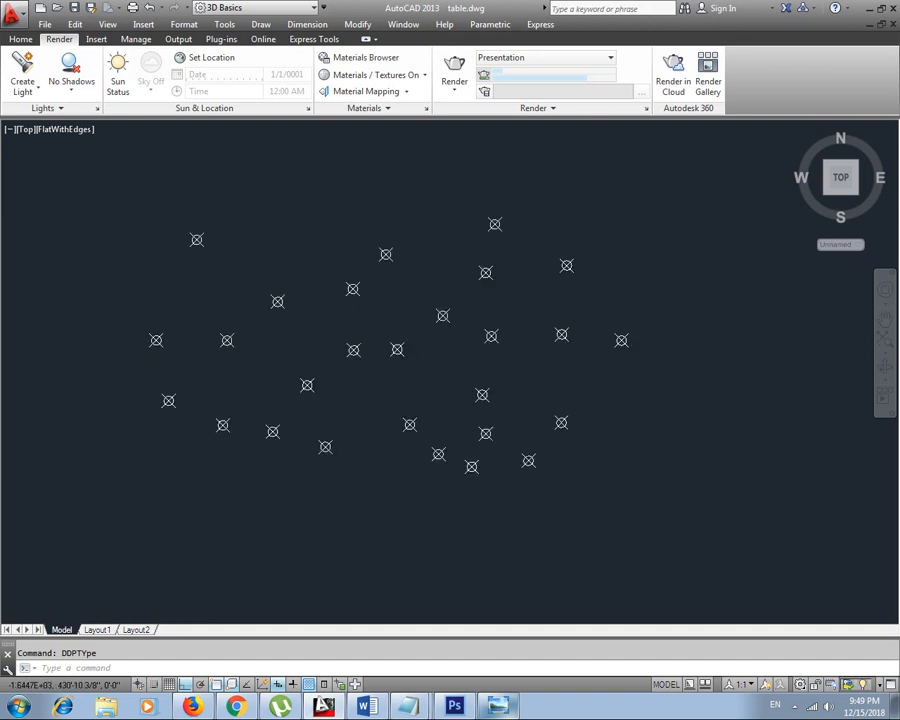
Erase all the points from the drawing
click(697, 242)
click(141, 485)
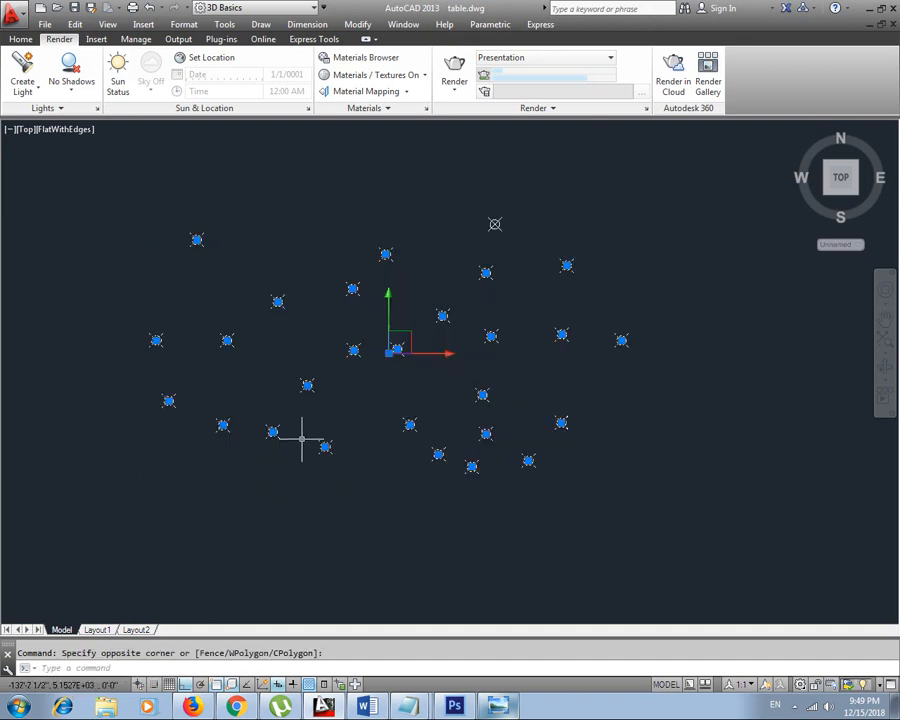
key(Delete)
click(567, 197)
click(418, 262)
key(Delete)
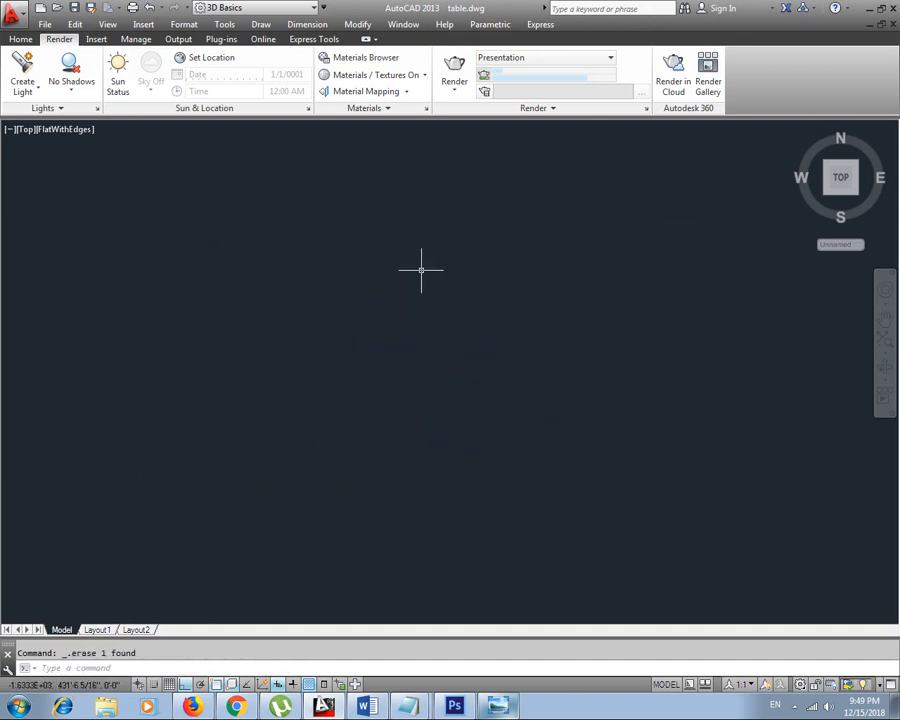
Draw a circle with a radius of about 1'-5" in the empty drawing area
text(c)
key(Return)
click(298, 306)
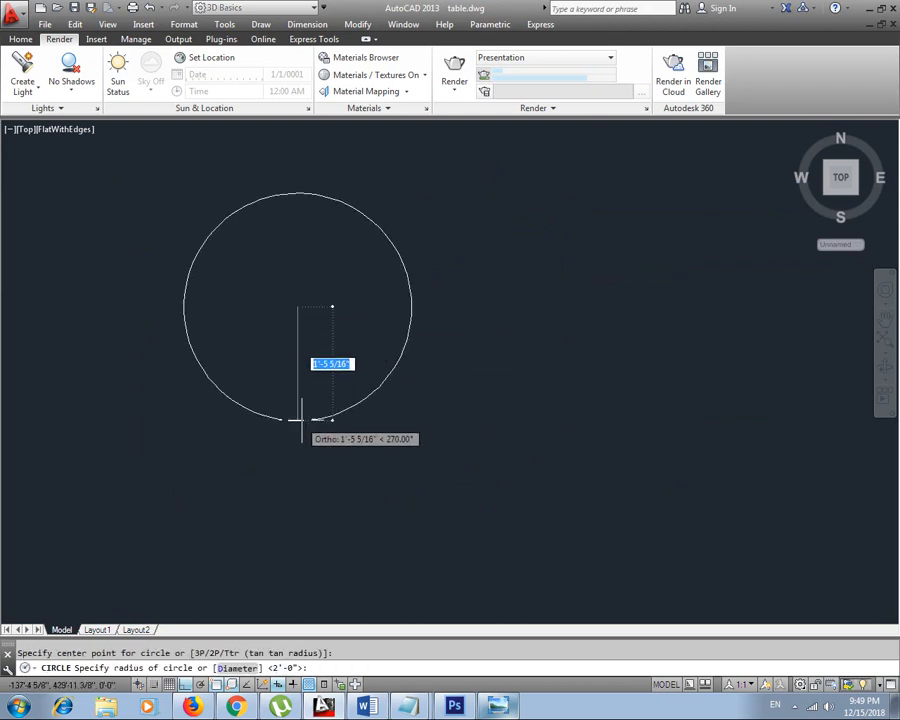
click(303, 413)
middle_drag(308, 337, 318, 399)
key(Escape)
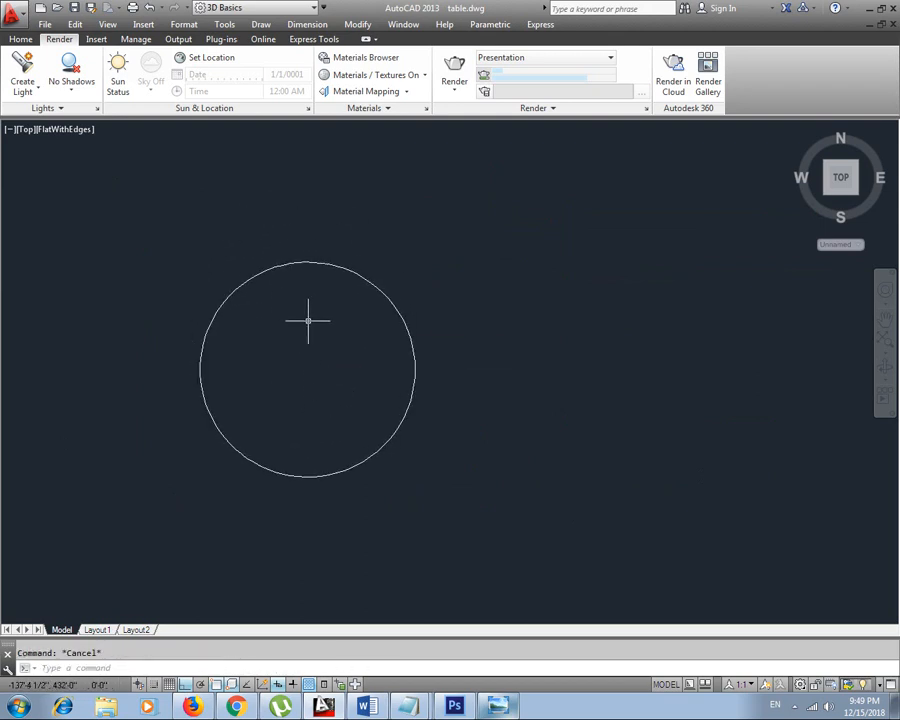
middle_drag(323, 333, 376, 315)
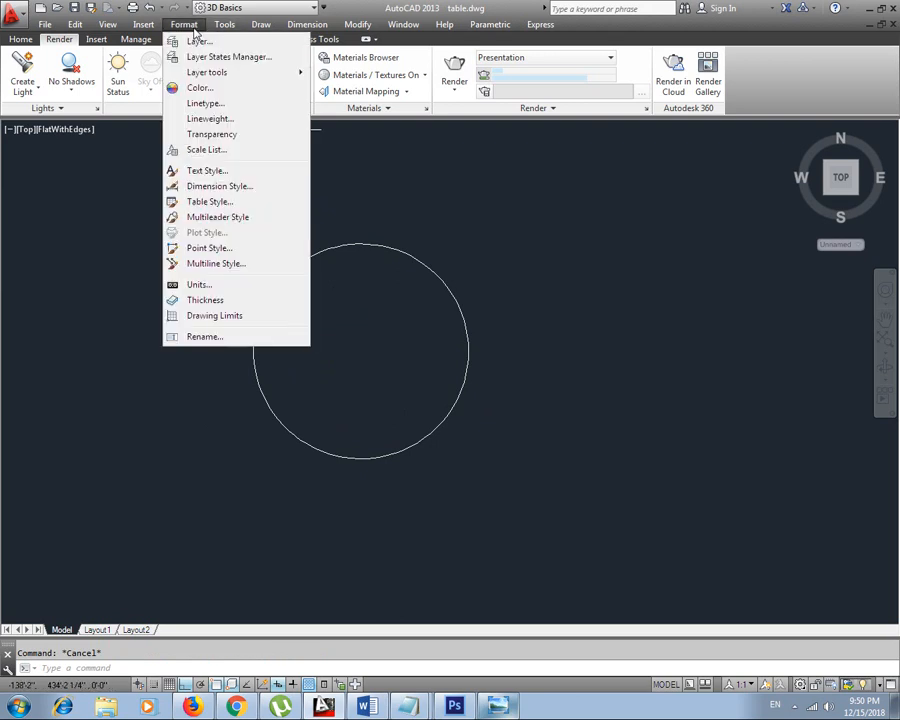
click(195, 32)
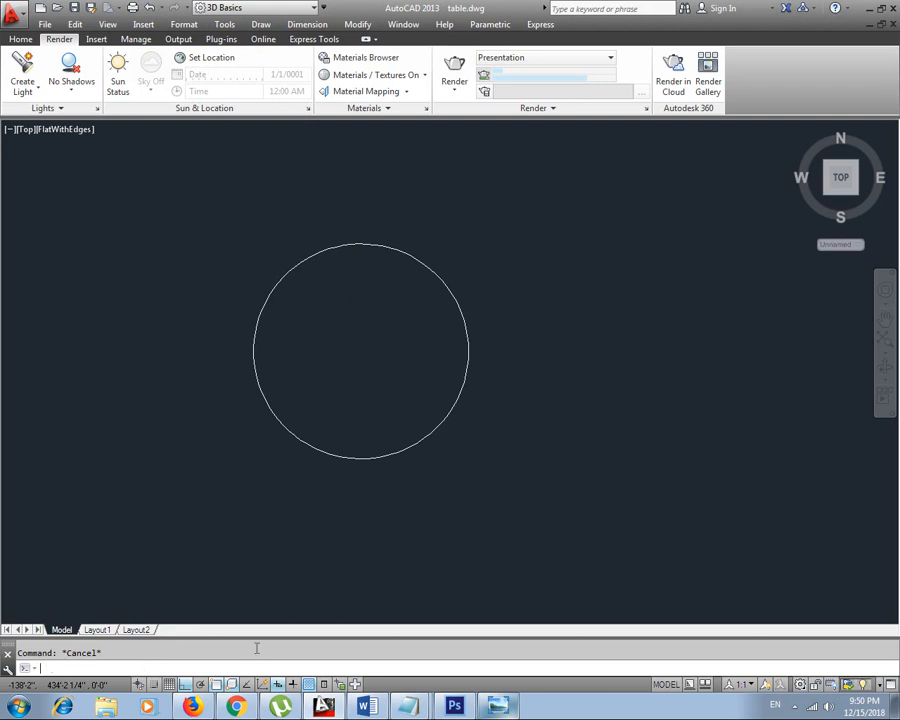
Place a single point on the circle's bottom quadrant
key(Return)
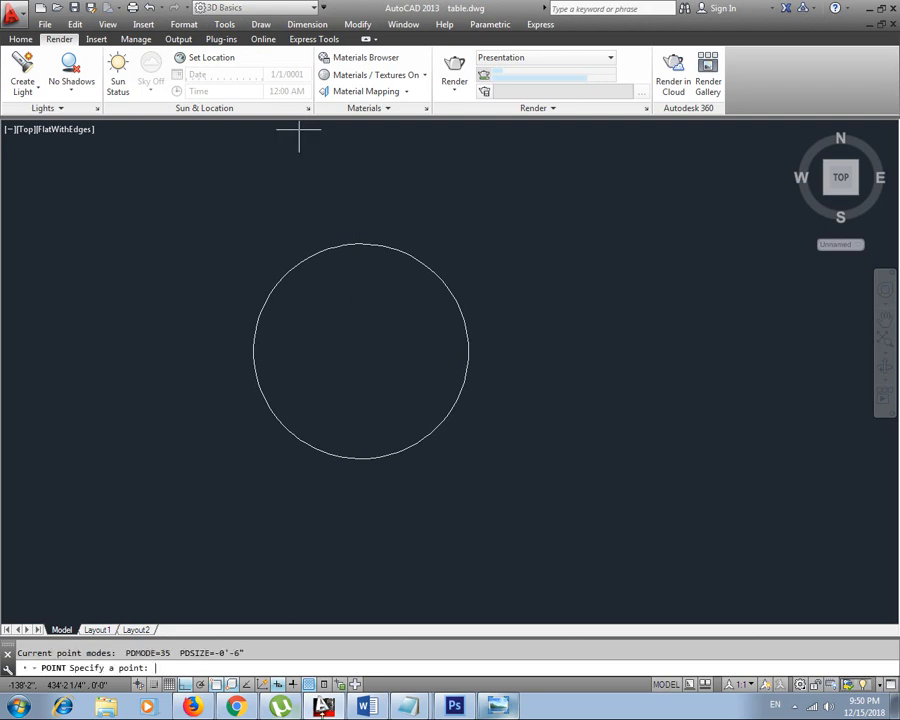
scroll(303, 446, up, 2)
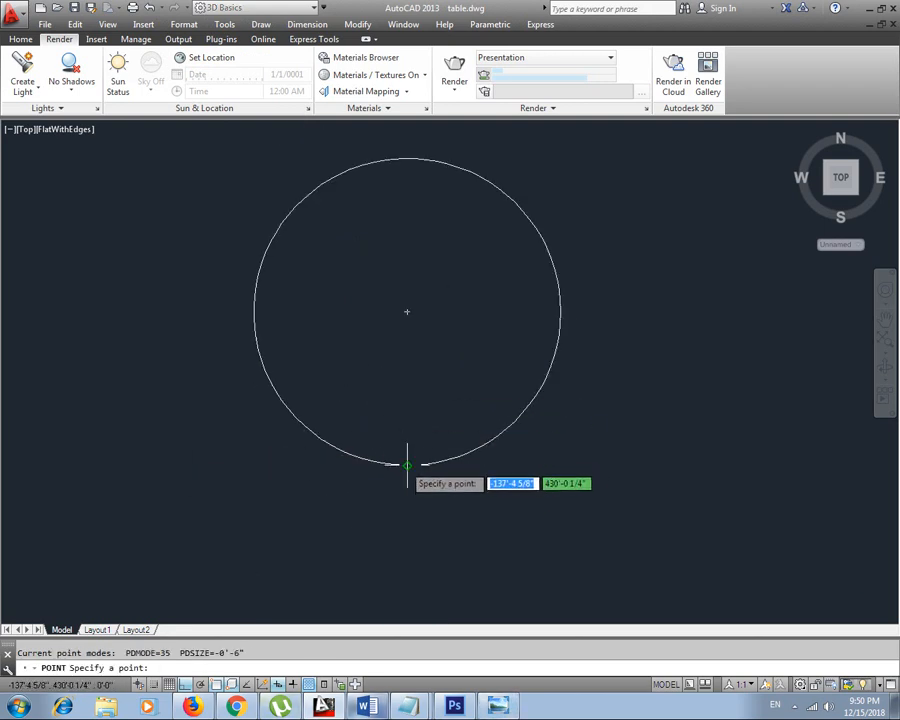
click(407, 465)
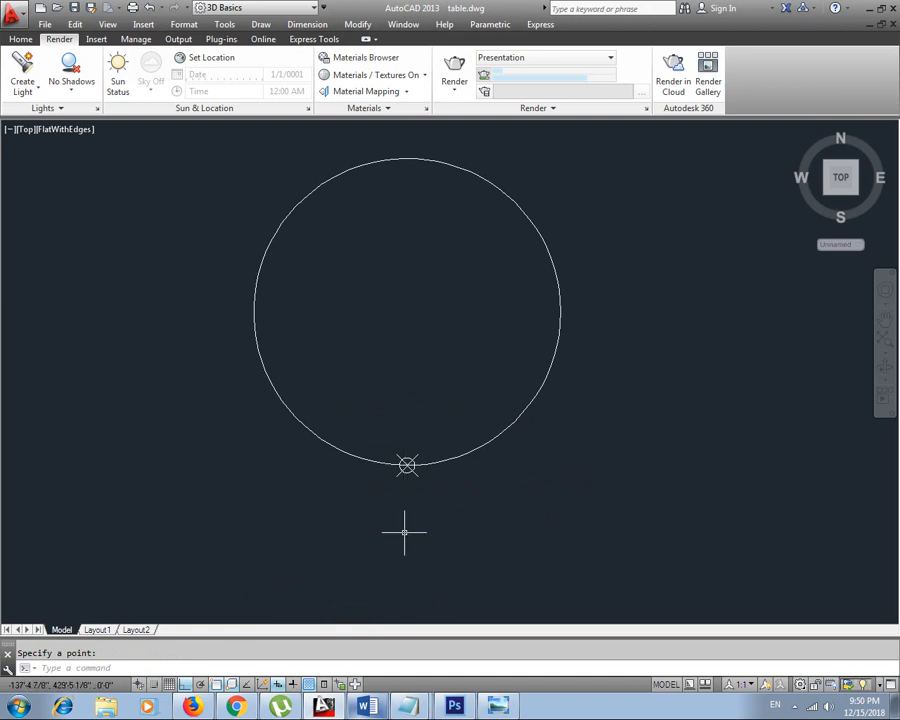
Place points on the circle's top, right and left quadrants with the Multiple Point command
click(184, 24)
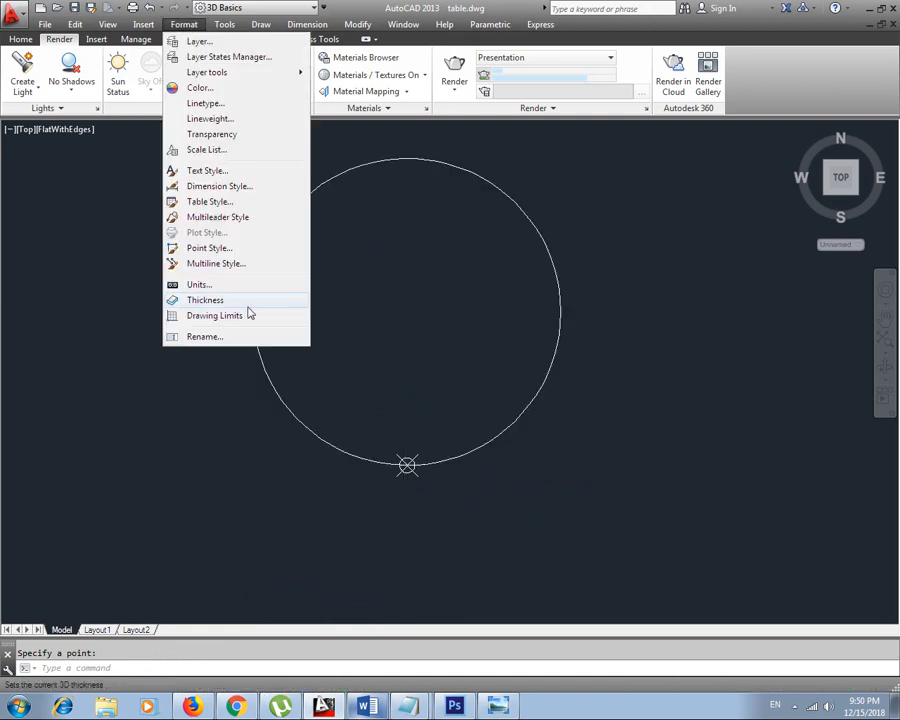
mouse_move(260, 24)
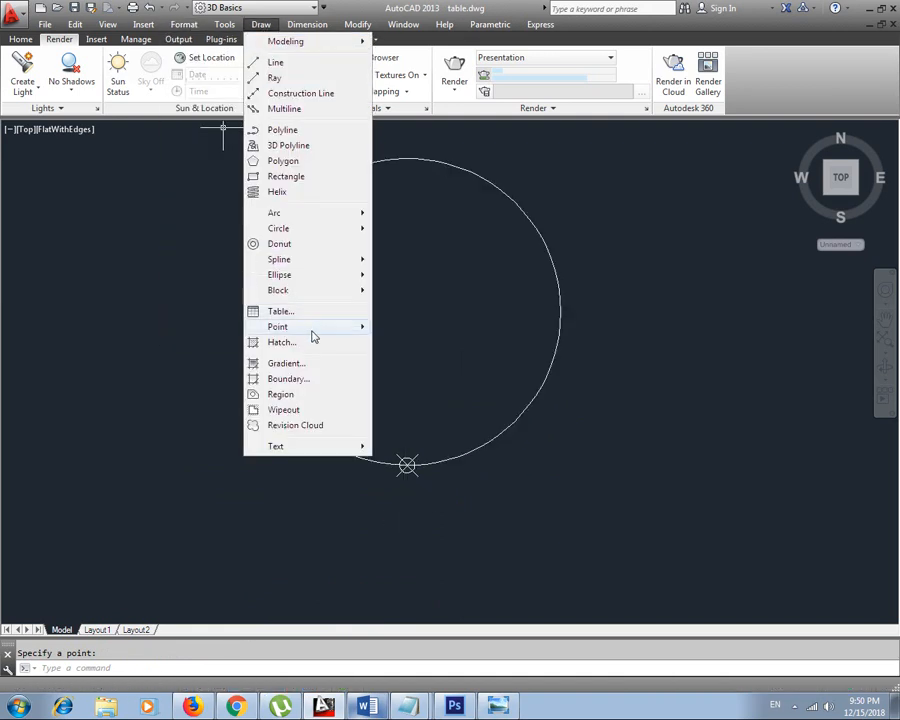
mouse_move(330, 327)
click(418, 341)
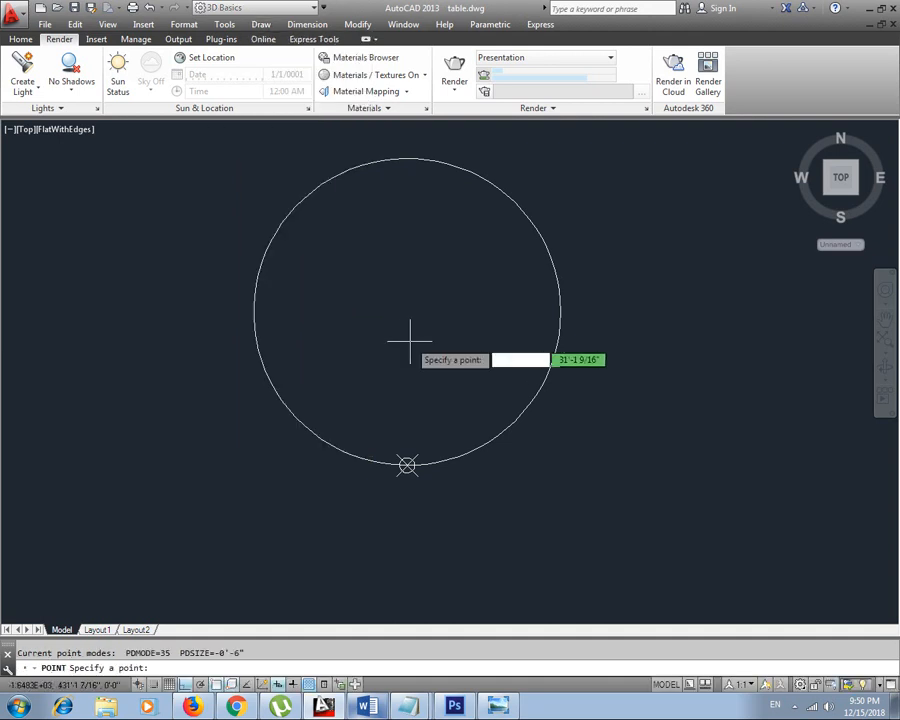
click(407, 158)
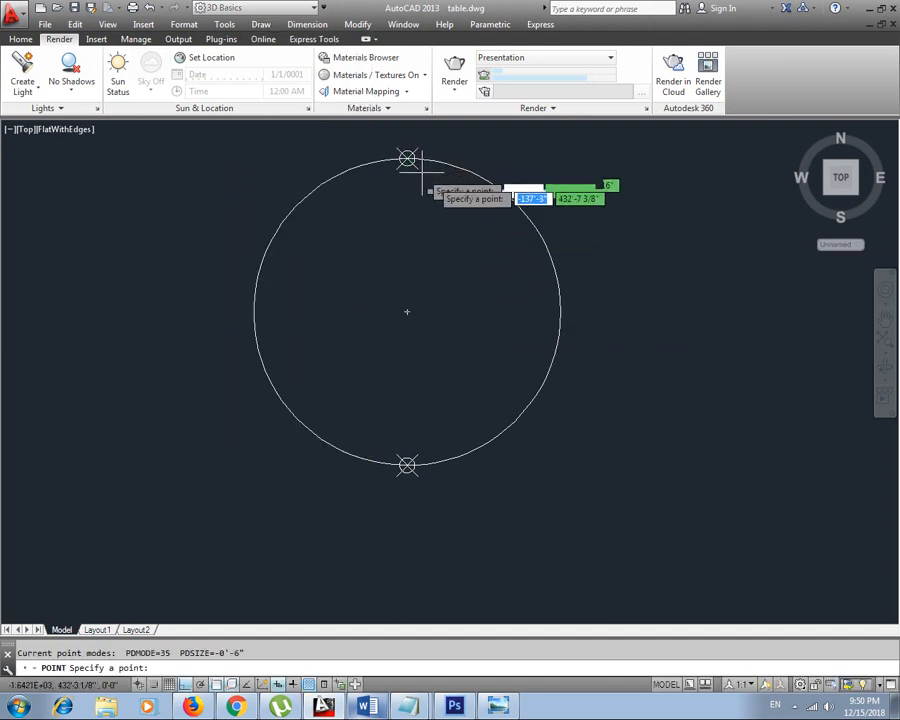
click(560, 312)
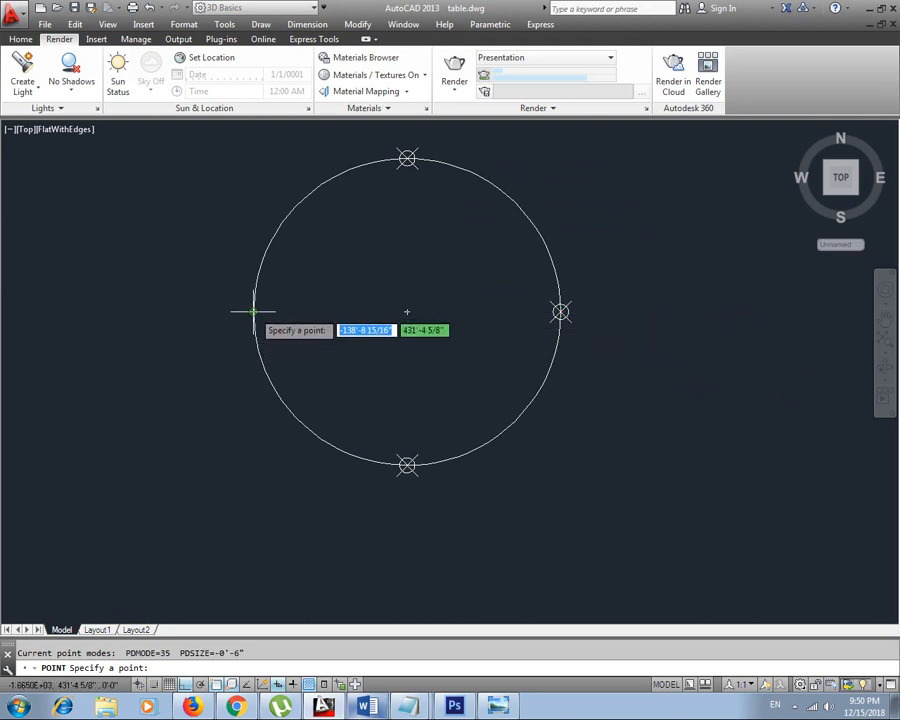
click(253, 312)
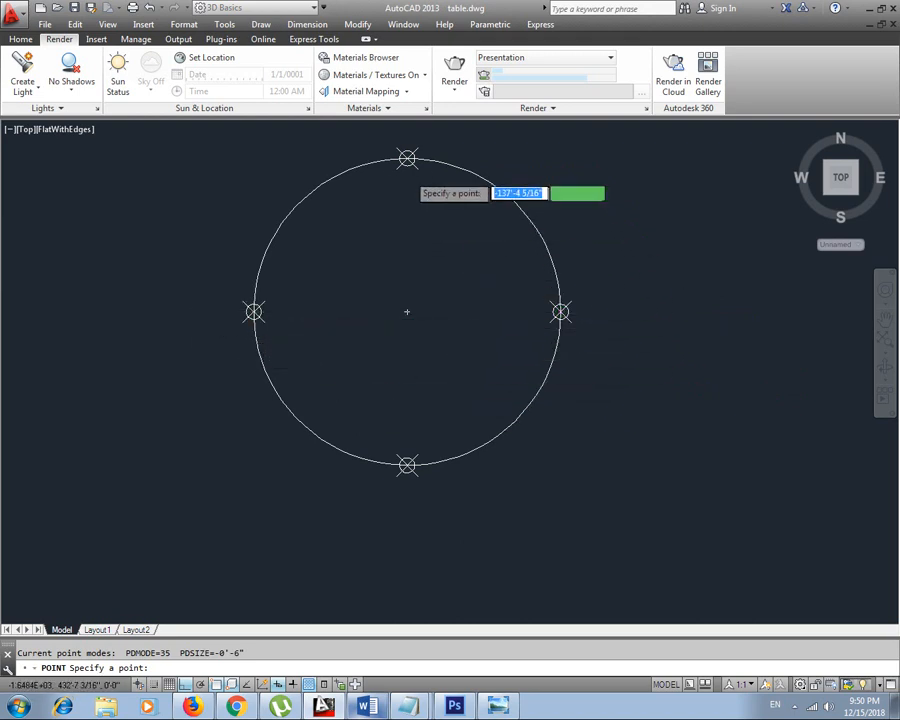
key(Escape)
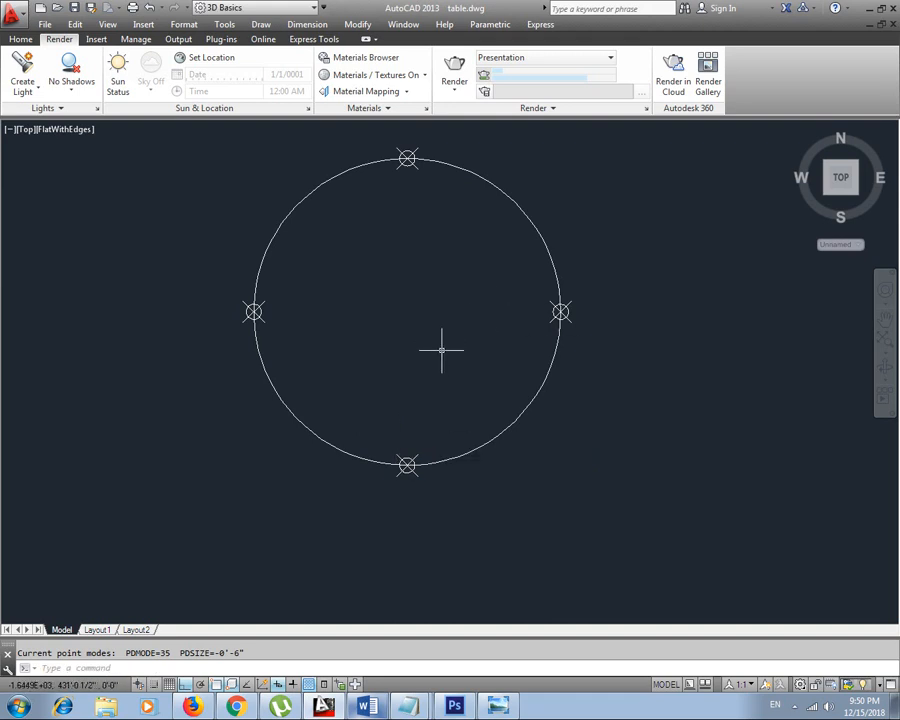
Draw a vertical and a horizontal line across the circle, each joining two opposite quadrant points
text(l)
key(Return)
click(406, 158)
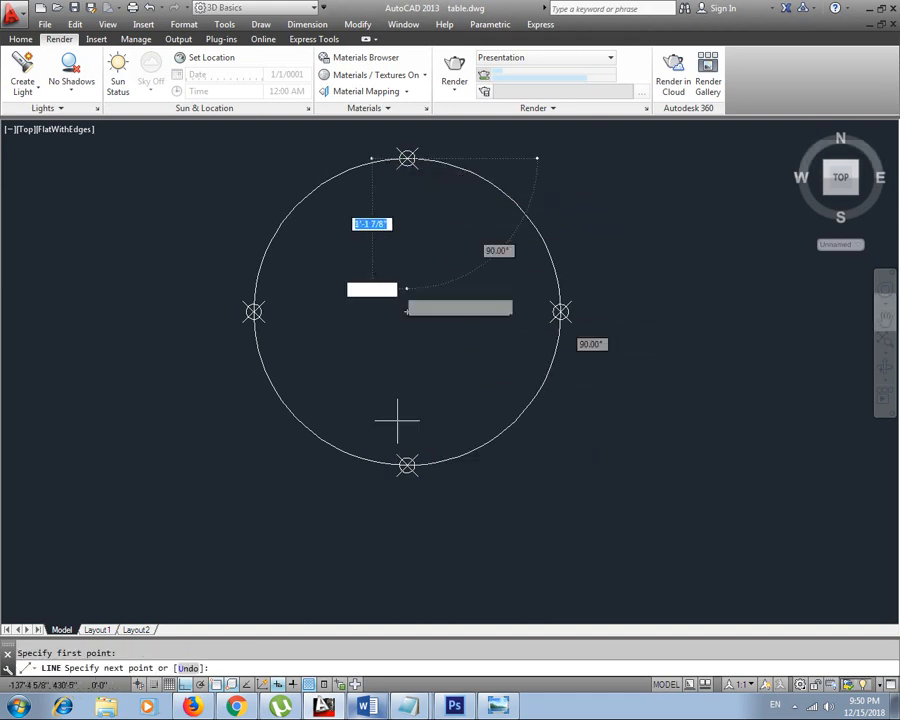
click(406, 465)
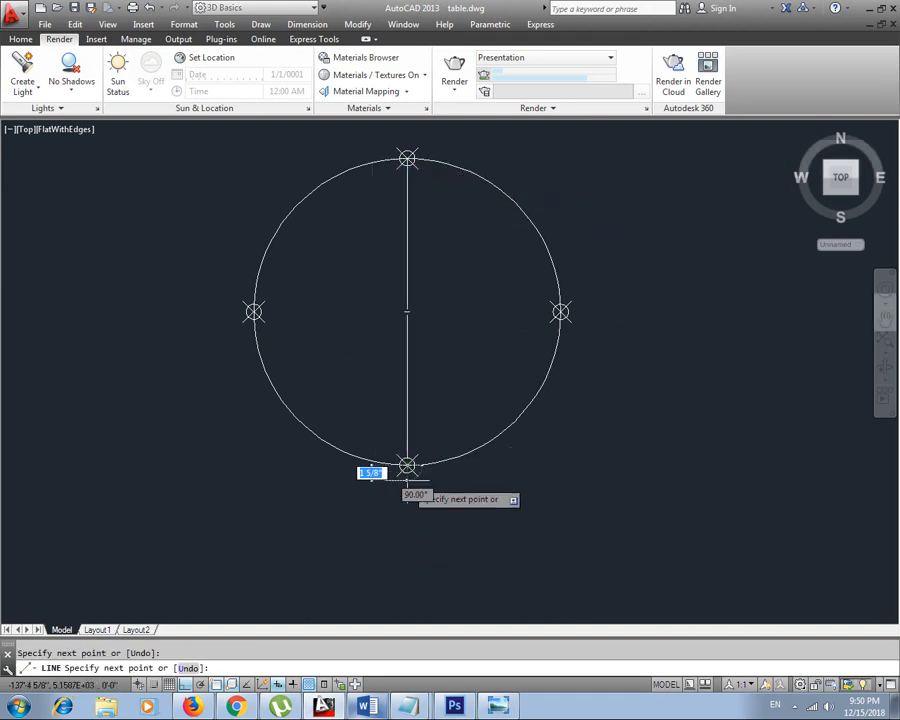
key(Escape)
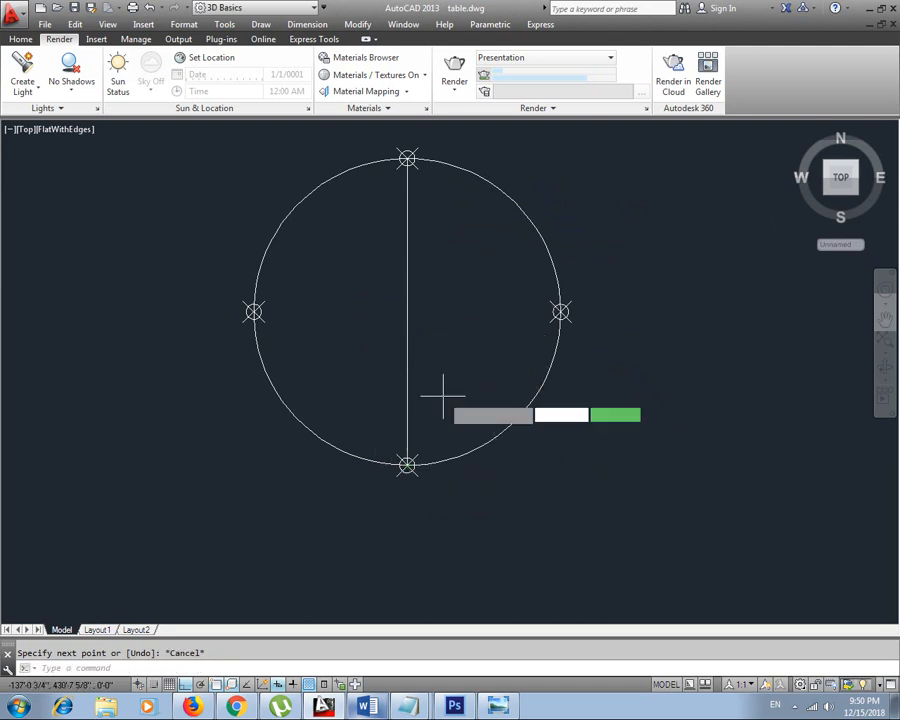
key(Return)
click(253, 311)
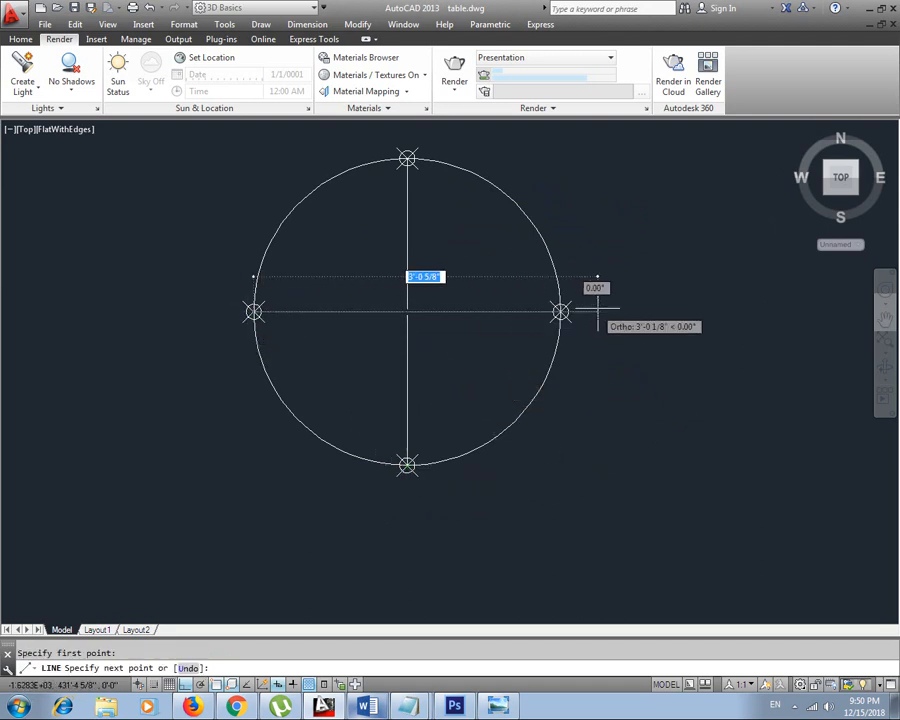
click(560, 311)
key(Escape)
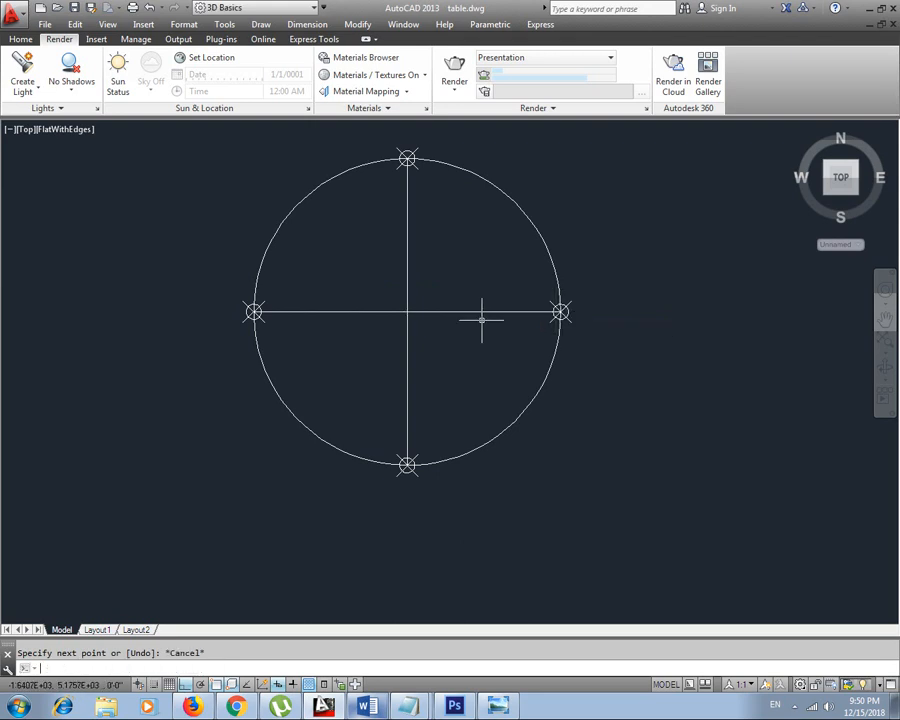
Erase the four points on the circle's quadrants, keeping the circle and its two crossing lines
click(253, 311)
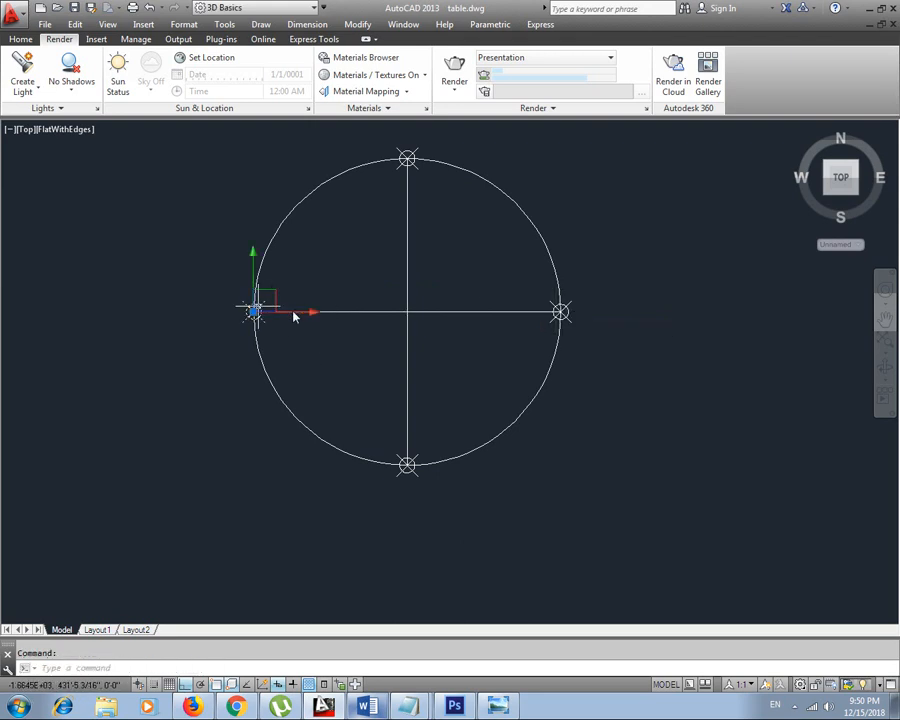
key(Escape)
click(407, 158)
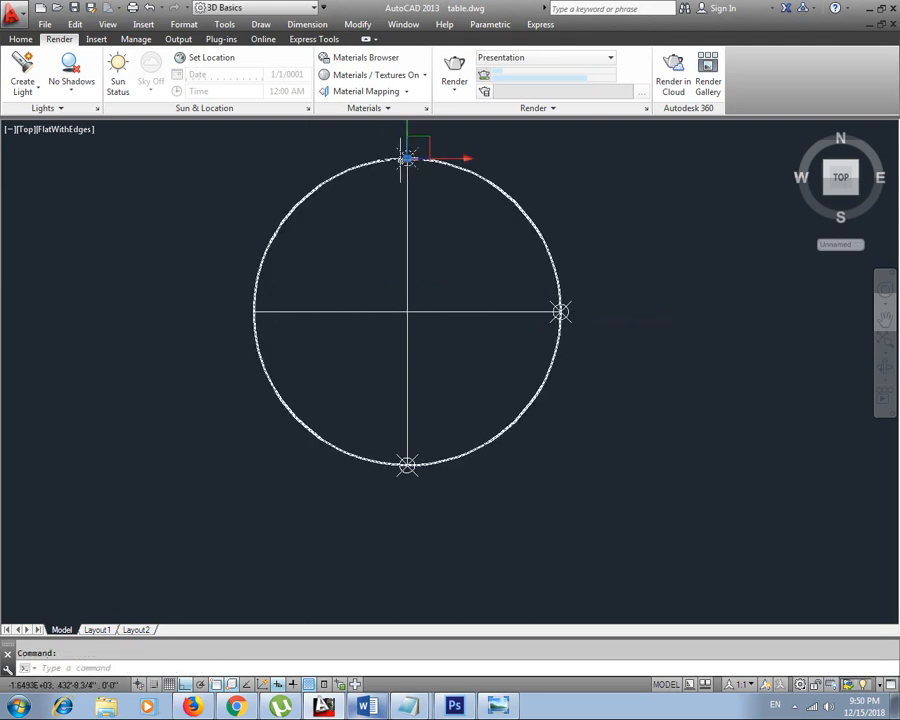
key(Escape)
click(407, 158)
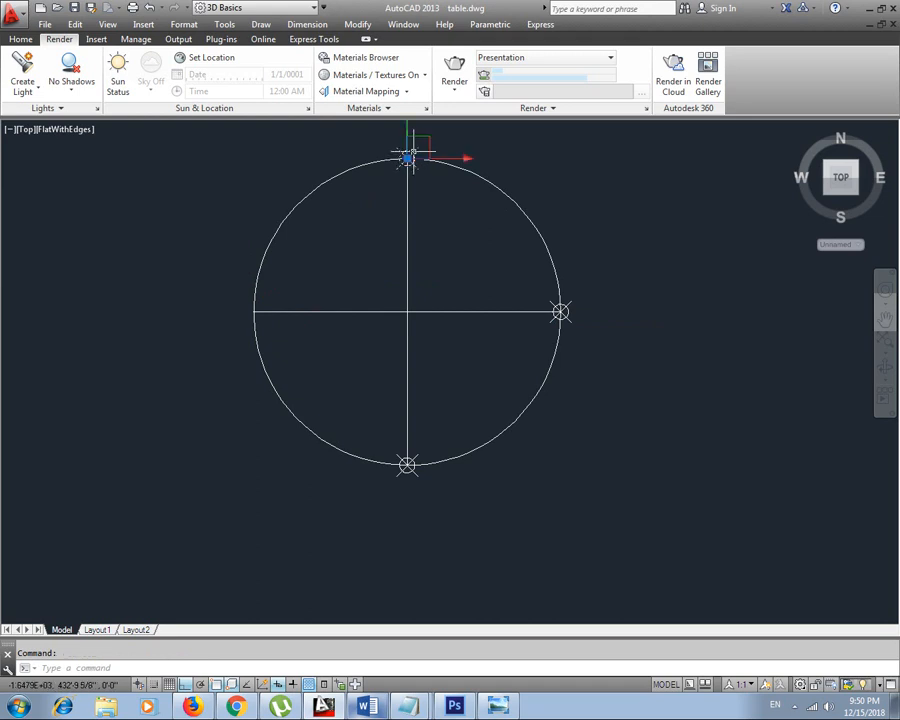
key(Delete)
scroll(560, 312, down, 2)
click(563, 311)
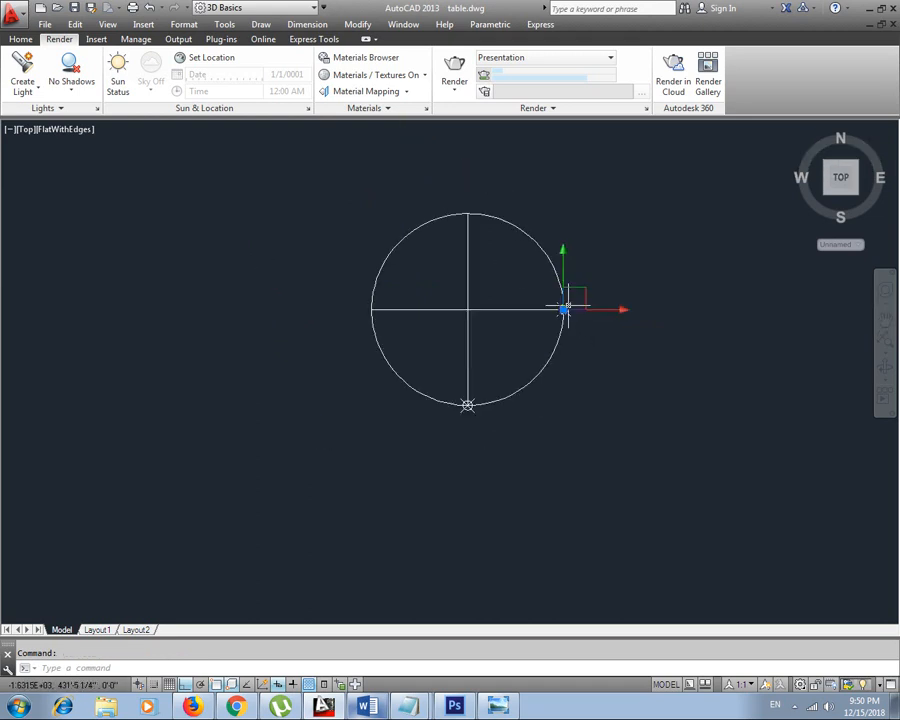
key(Delete)
scroll(468, 402, up, 2)
click(466, 403)
key(Delete)
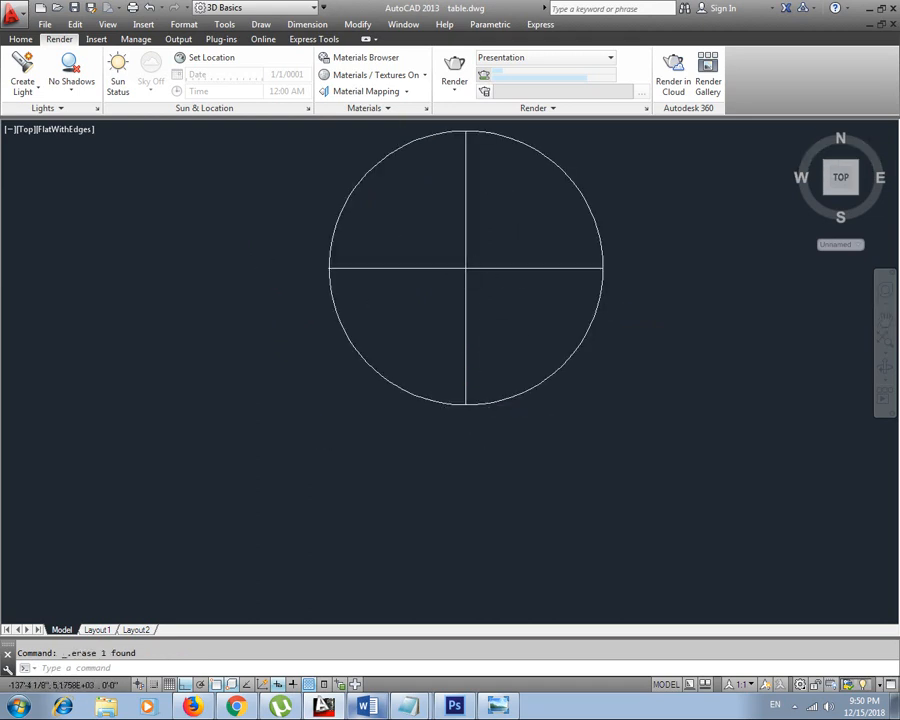
Draw a small circle centred on the intersection of the two crossing lines
scroll(468, 268, up, 5)
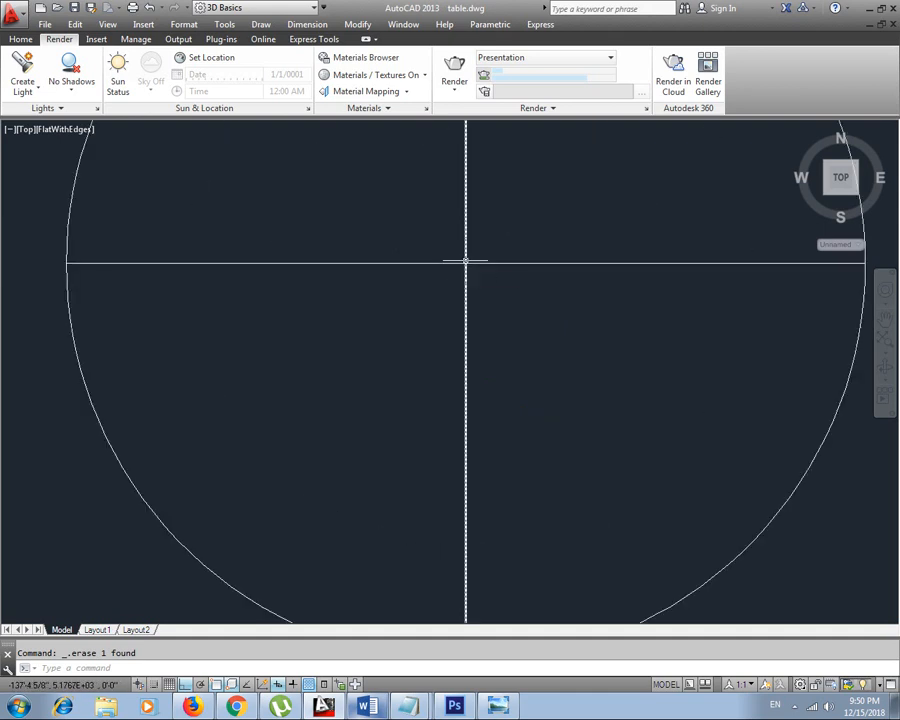
text(c)
key(Return)
click(465, 262)
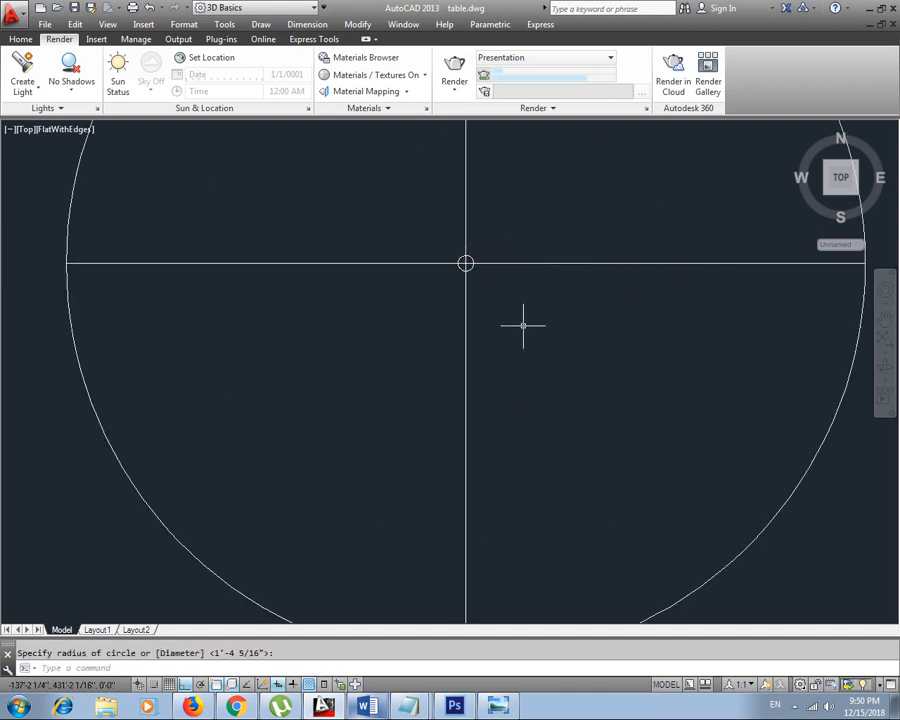
scroll(523, 325, down, 3)
scroll(430, 315, up, 3)
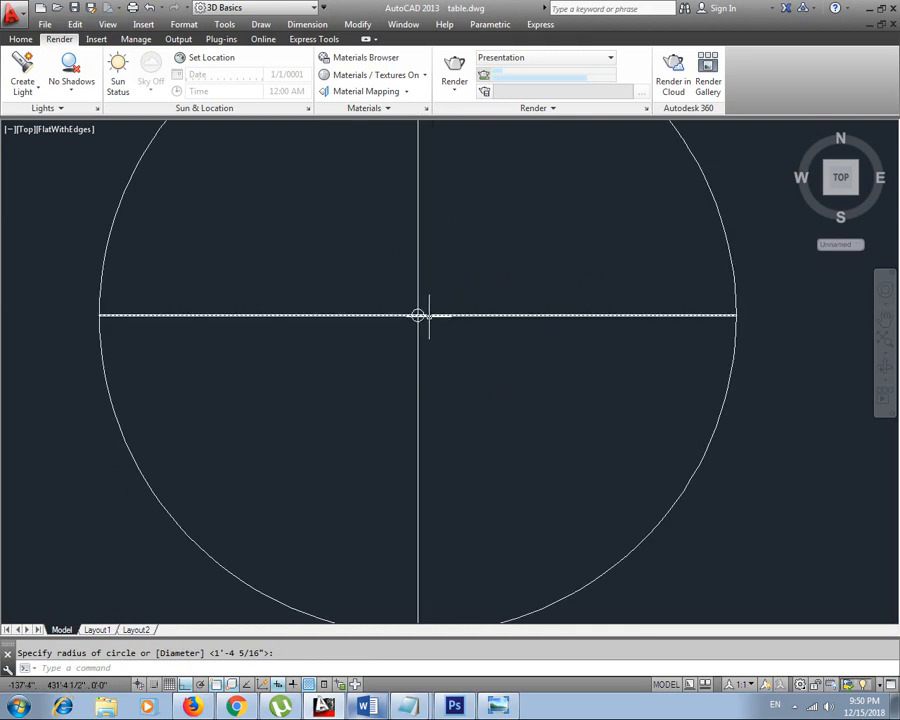
scroll(415, 382, down, 2)
middle_drag(449, 344, 398, 362)
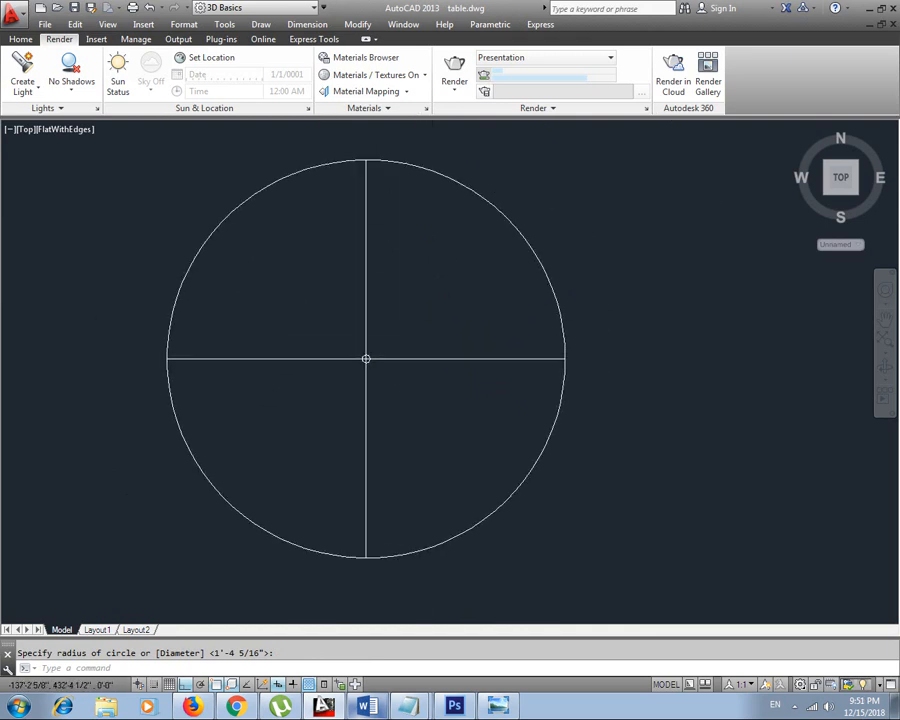
Erase the two crossing lines and the small centre circle, and save the drawing
click(396, 318)
click(337, 273)
key(Delete)
click(423, 323)
click(359, 382)
key(Delete)
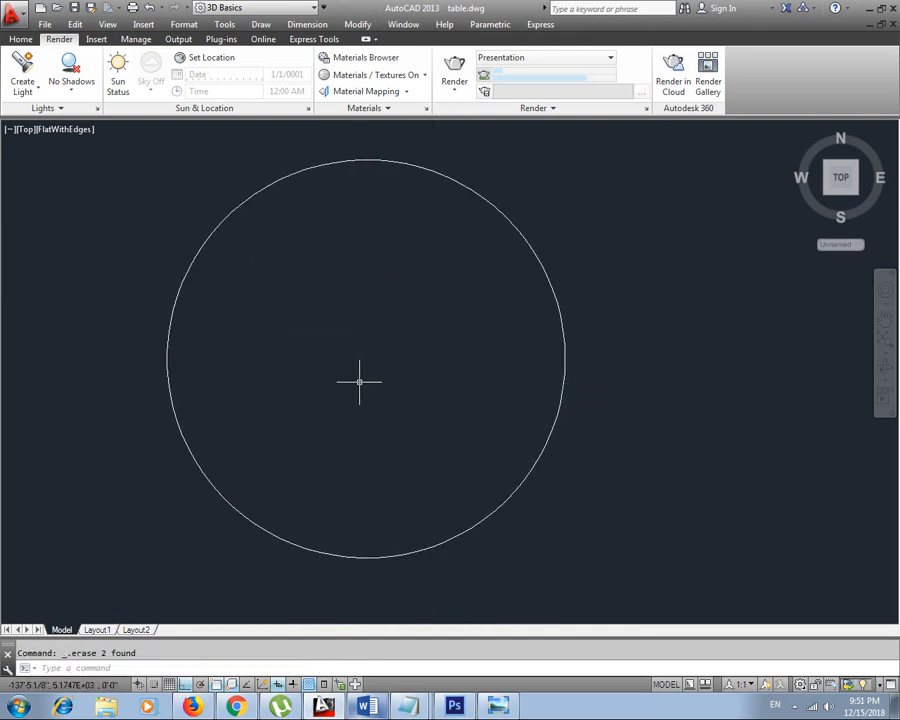
key(Escape)
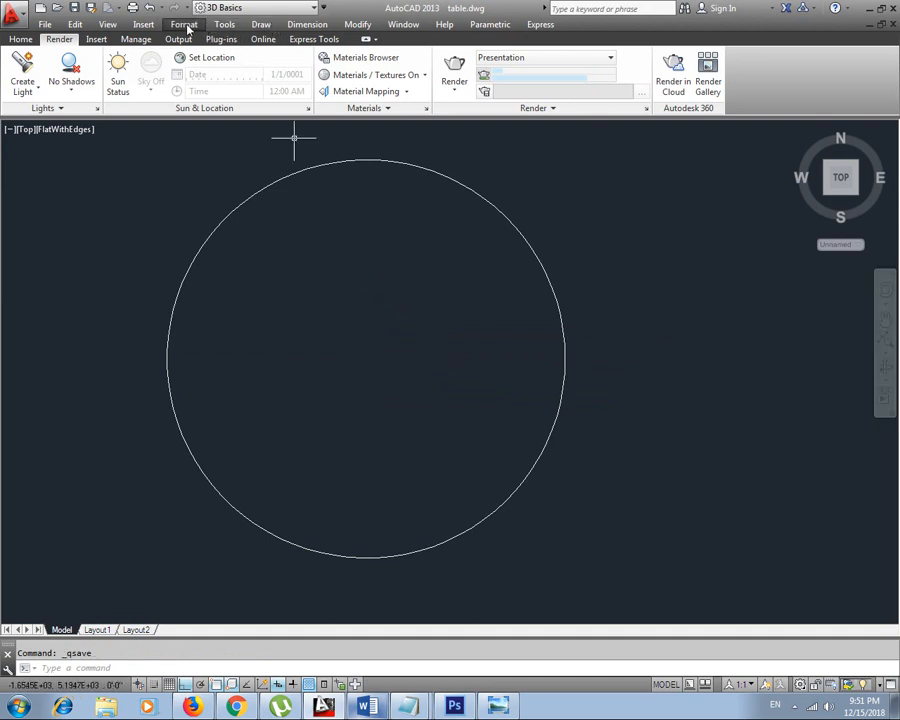
Examine the available point commands, including Divide and Measure, and view the lecture title image in Windows Photo Viewer
click(185, 25)
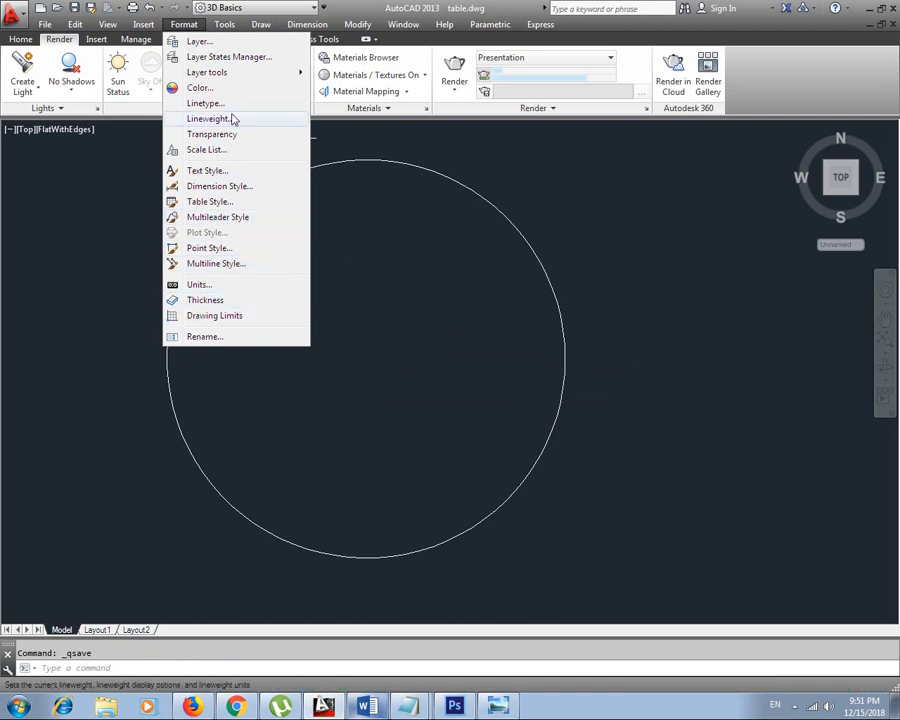
click(271, 24)
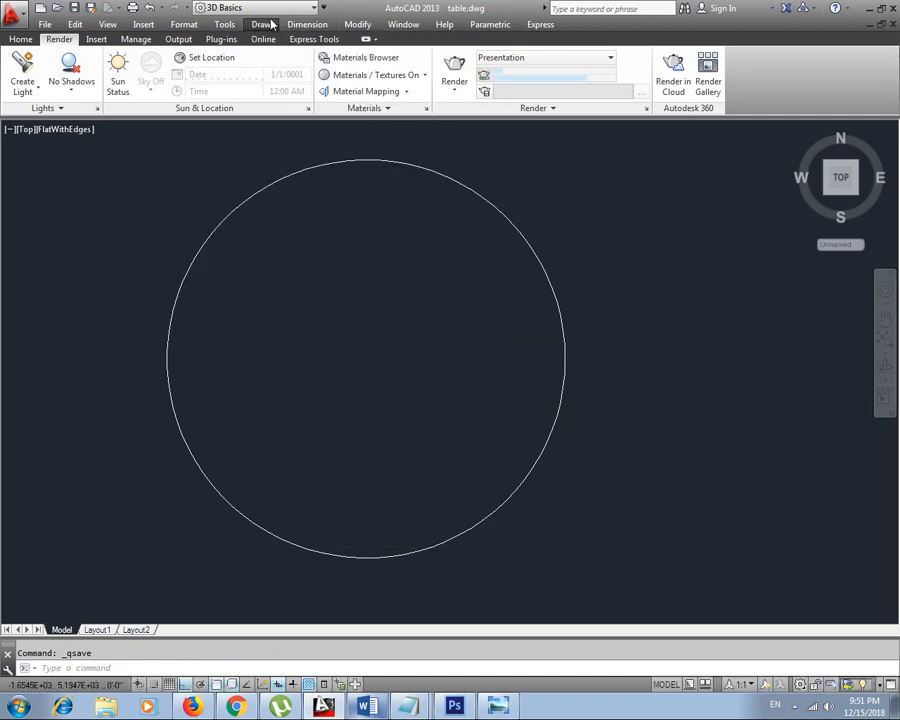
click(270, 20)
mouse_move(357, 327)
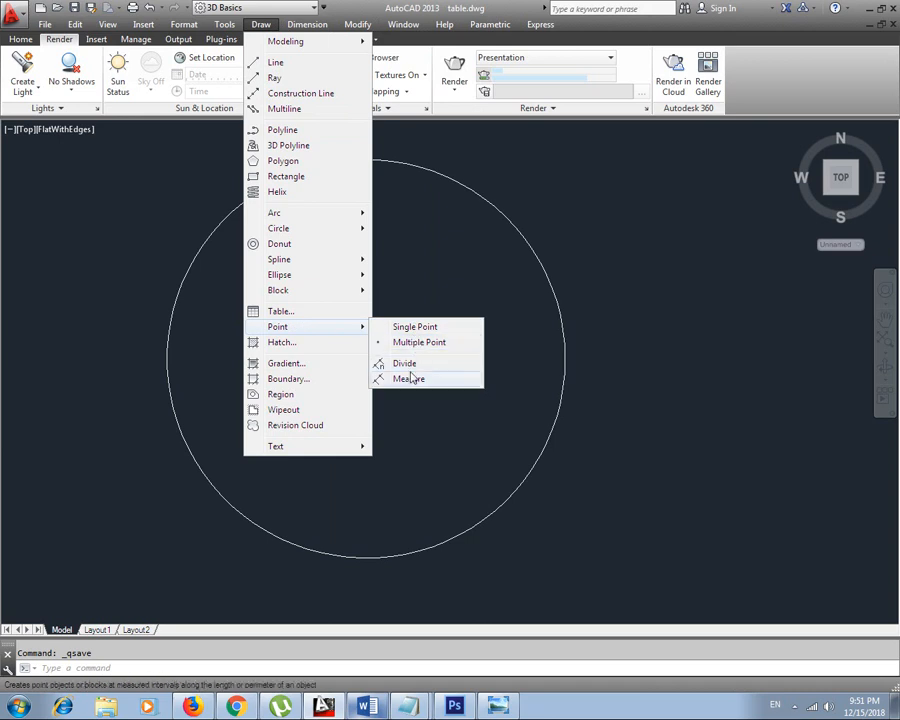
key(Escape)
key(Escape)
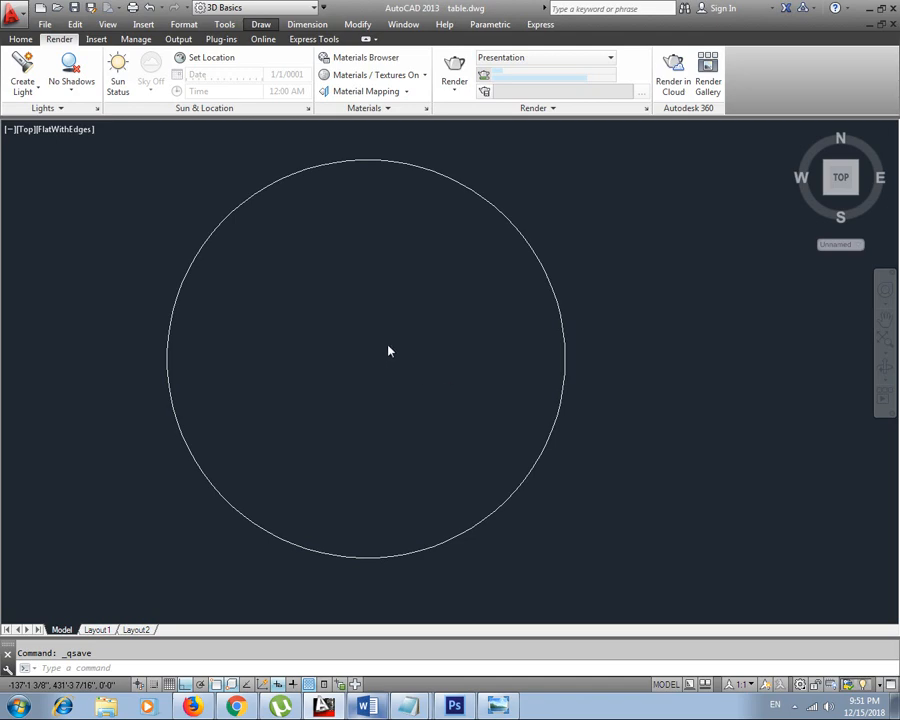
click(497, 706)
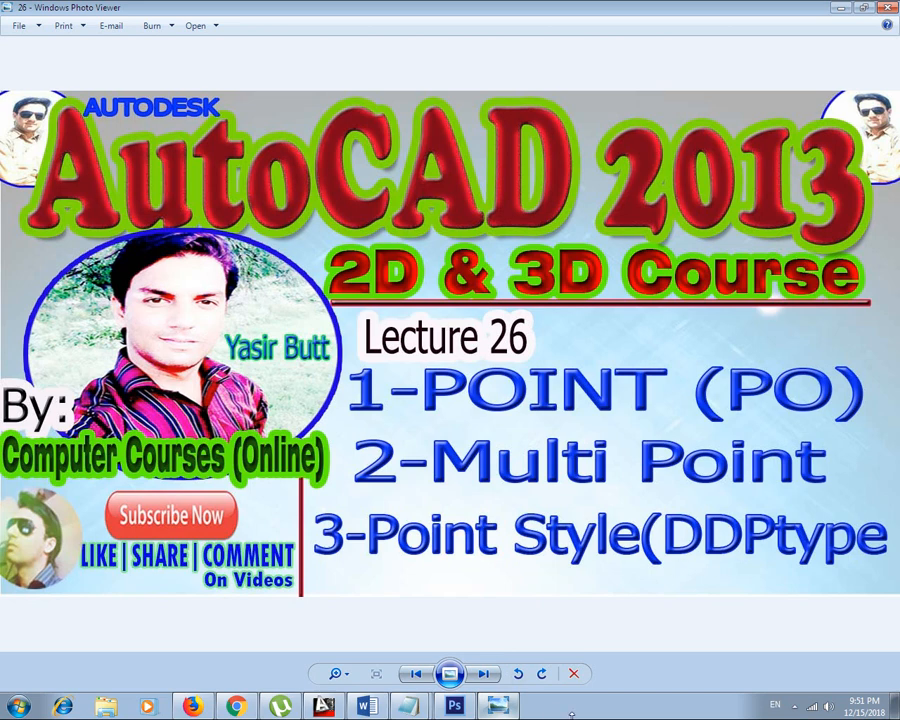
click(510, 712)
middle_drag(360, 356, 290, 361)
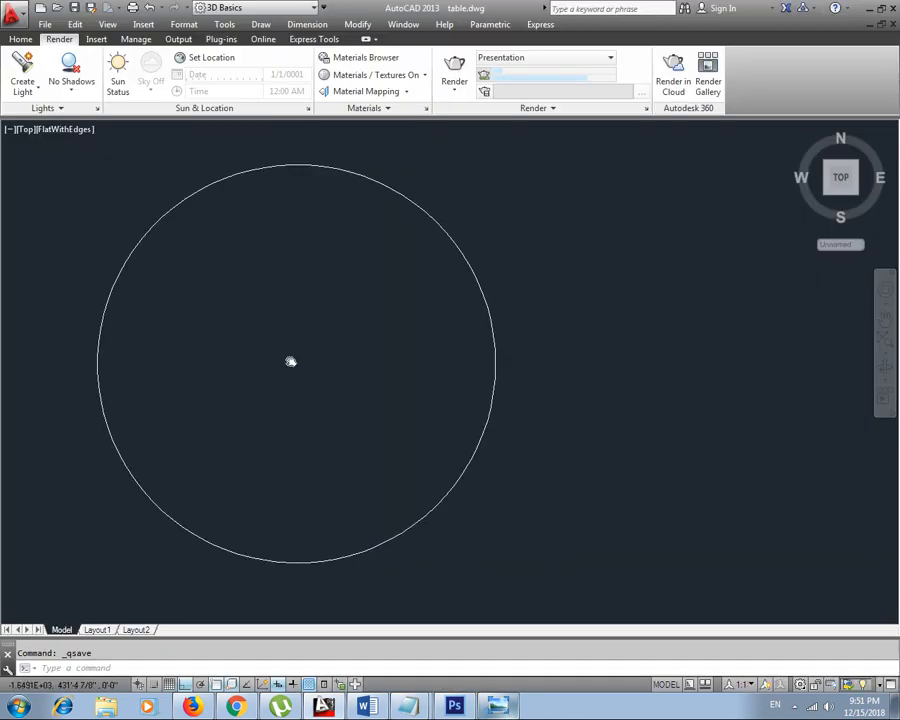
text(po)
key(Return)
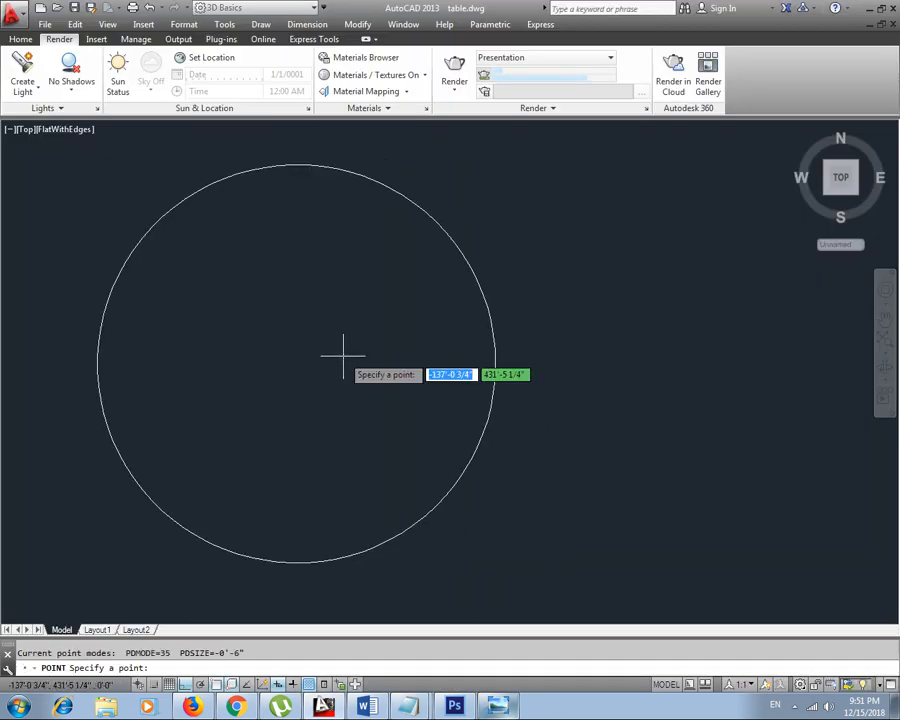
key(Escape)
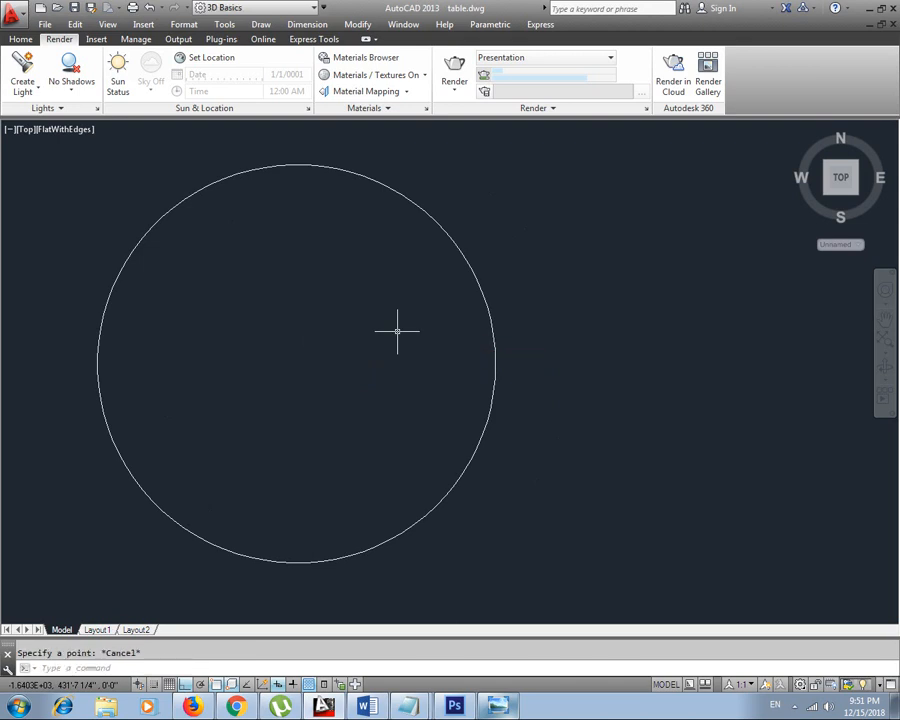
text(dco)
key(Return)
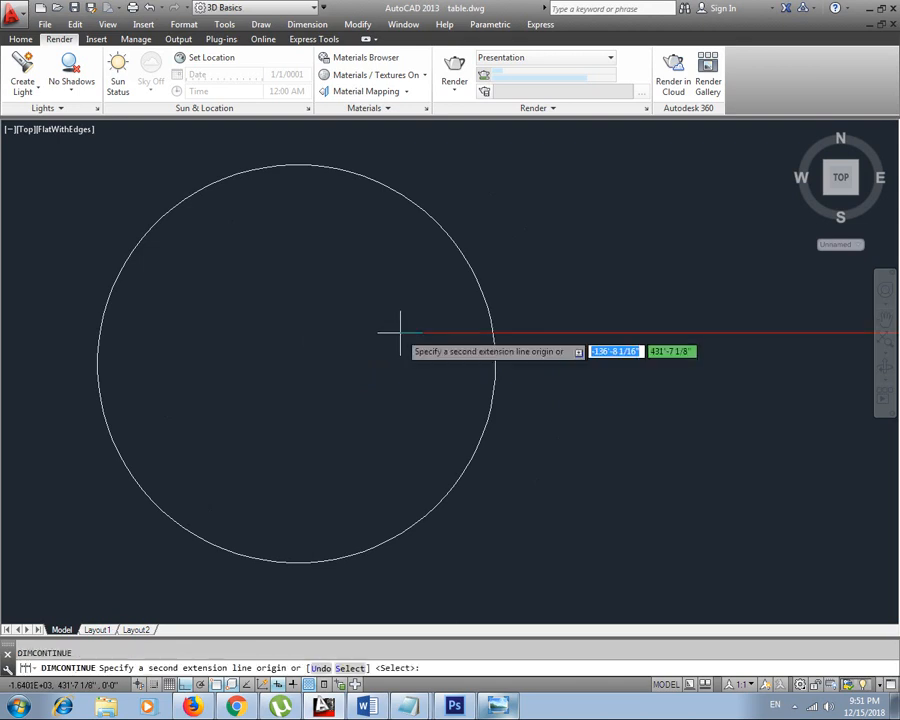
key(Escape)
Place a single point on the upper-left part of the large circle's circumference with the Point command
text(po)
key(Return)
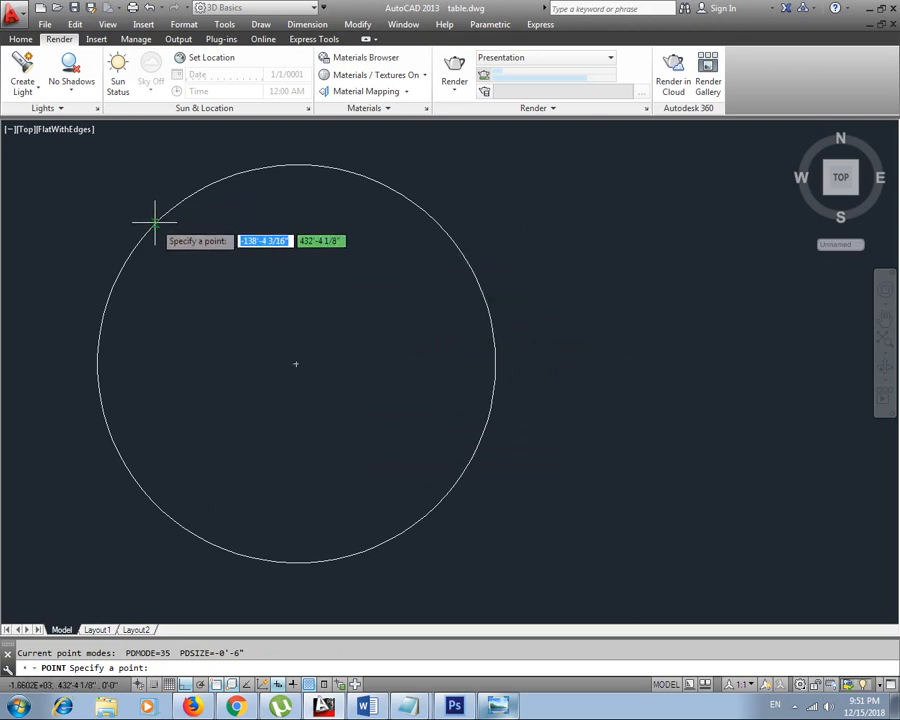
scroll(158, 252, up, 3)
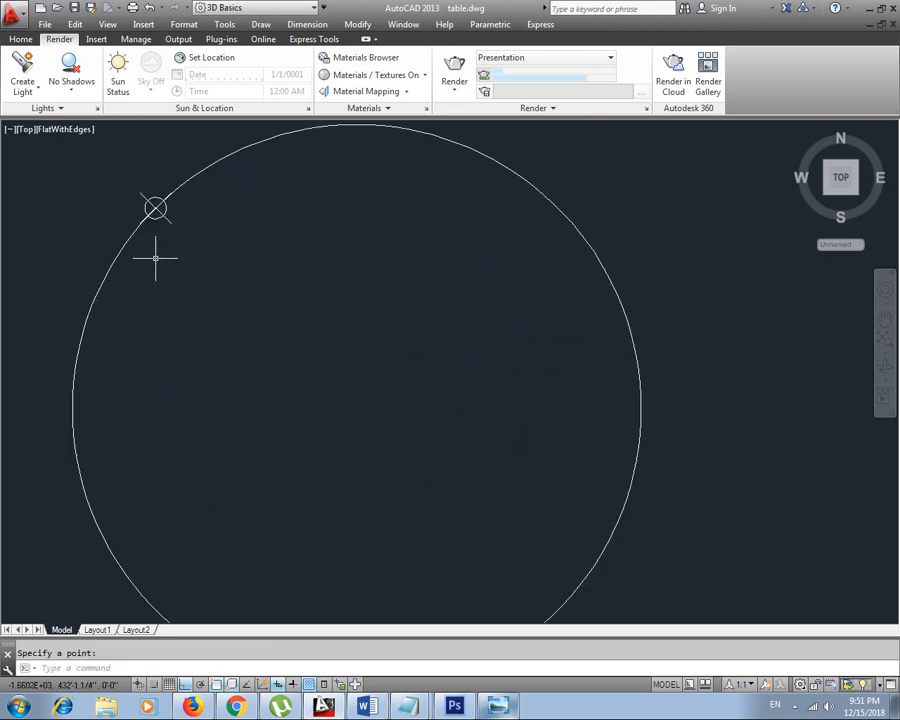
scroll(270, 316, down, 2)
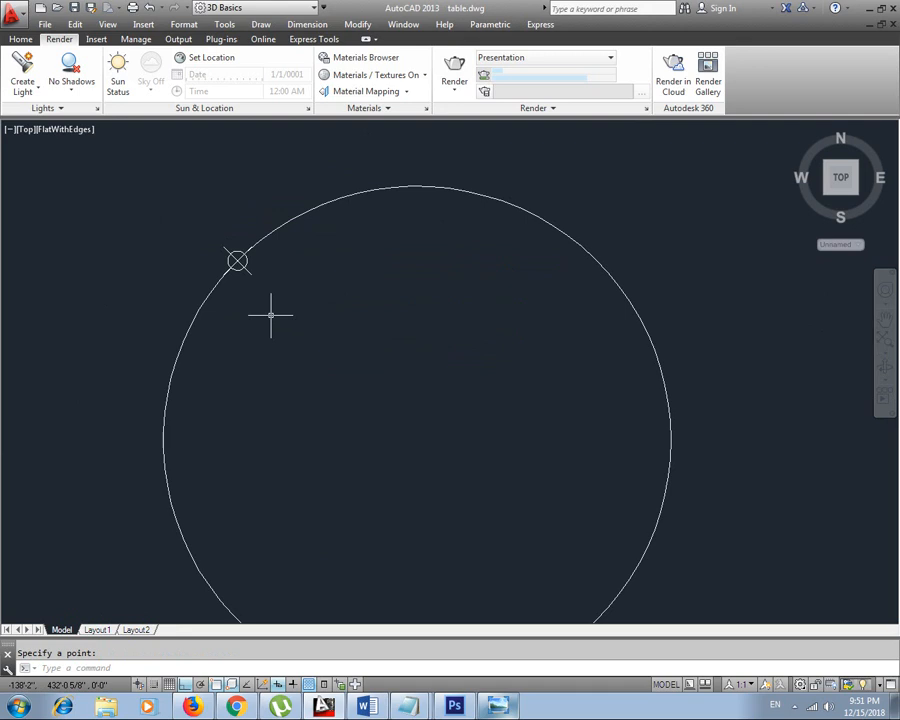
Change the point style with DDPTYPE to the X enclosed in both a circle and a square
text(dcptype)
key(Return)
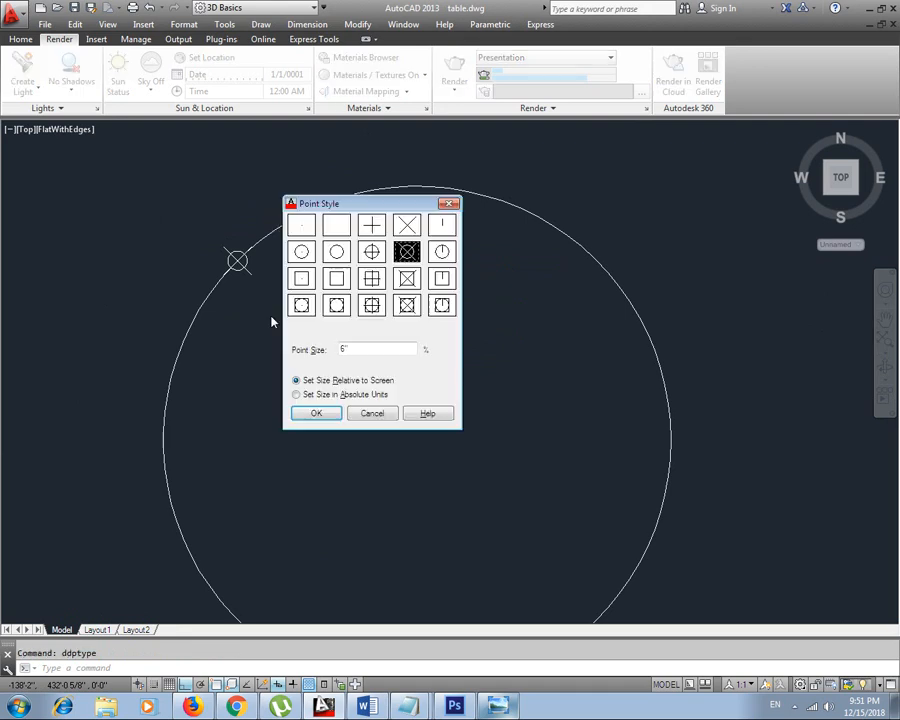
click(406, 306)
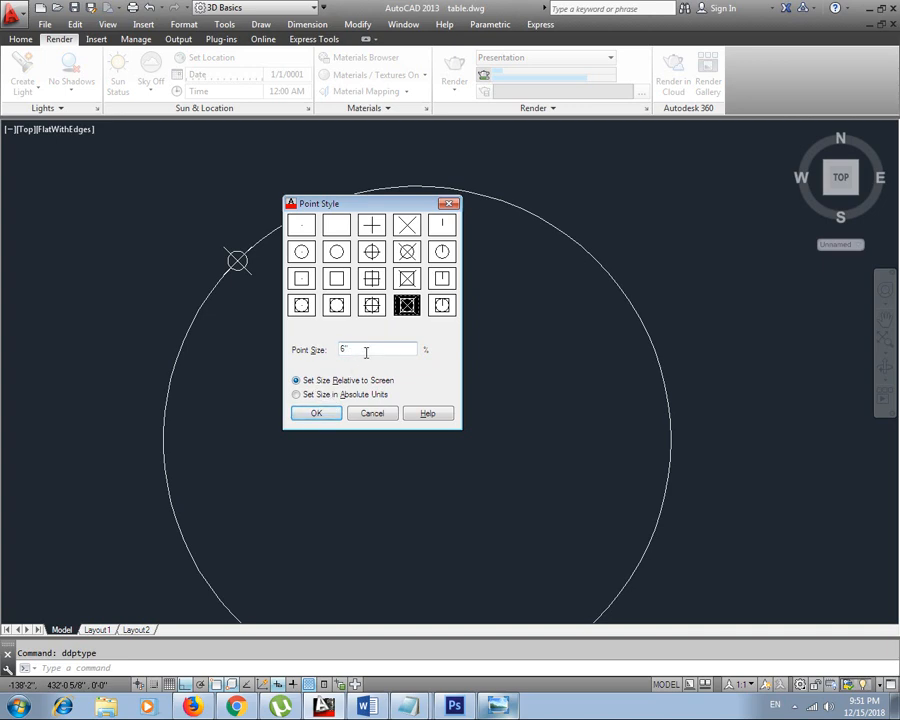
click(317, 410)
scroll(245, 283, up, 3)
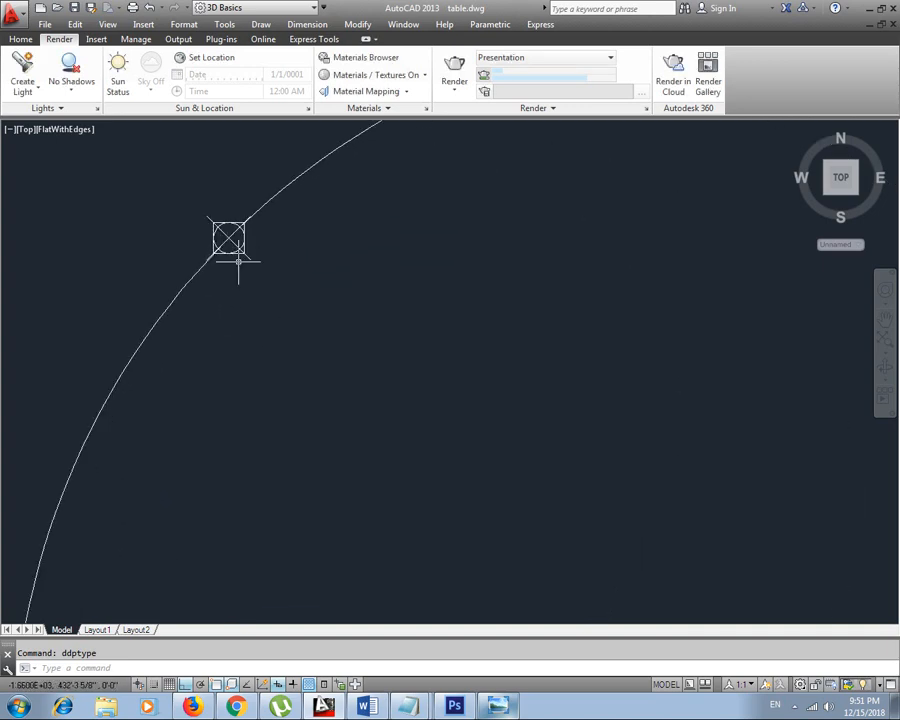
scroll(238, 262, up, 2)
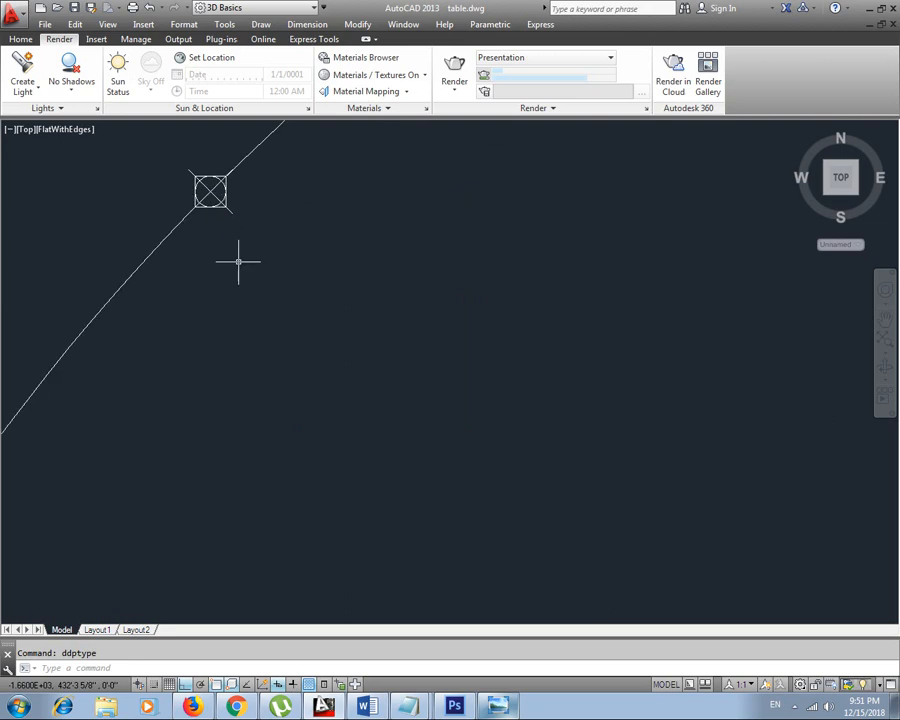
Erase the point on the circumference and the large circle itself, leaving the dimensioned shapes and title block in the drawing
click(210, 191)
key(Delete)
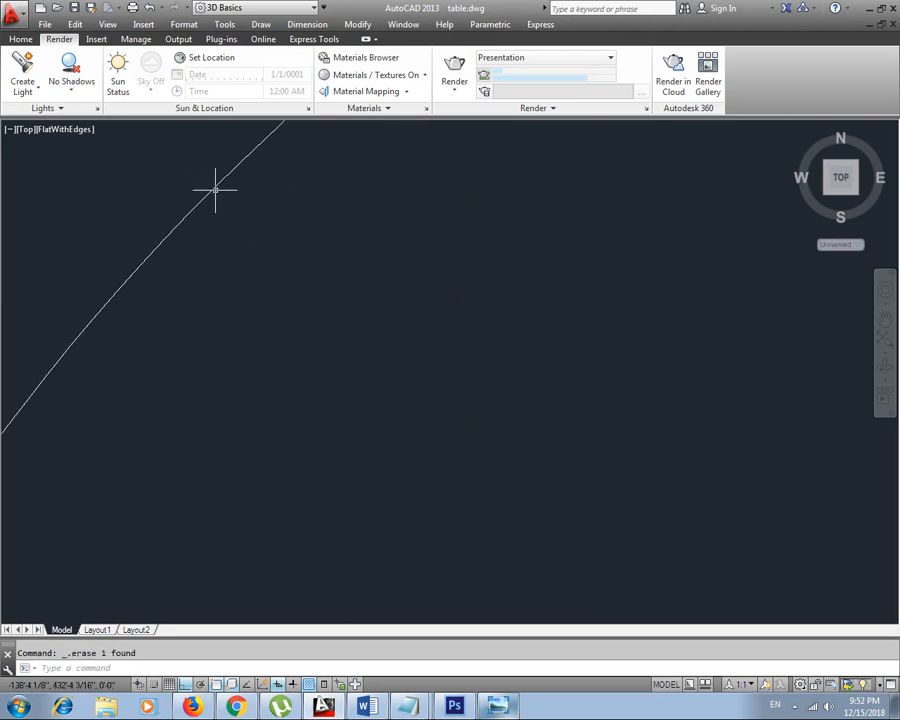
click(201, 201)
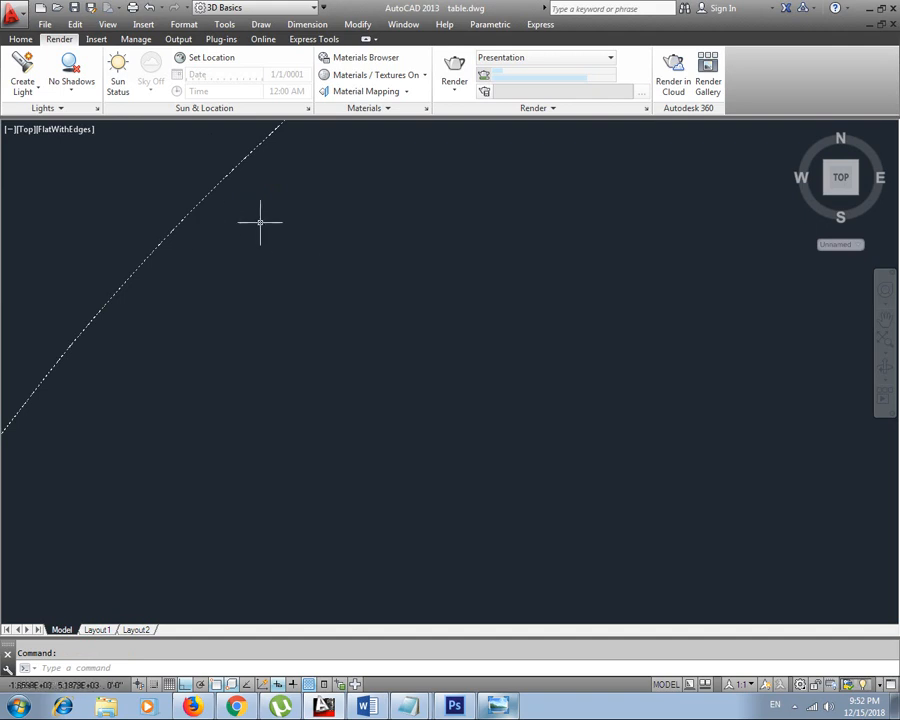
key(Delete)
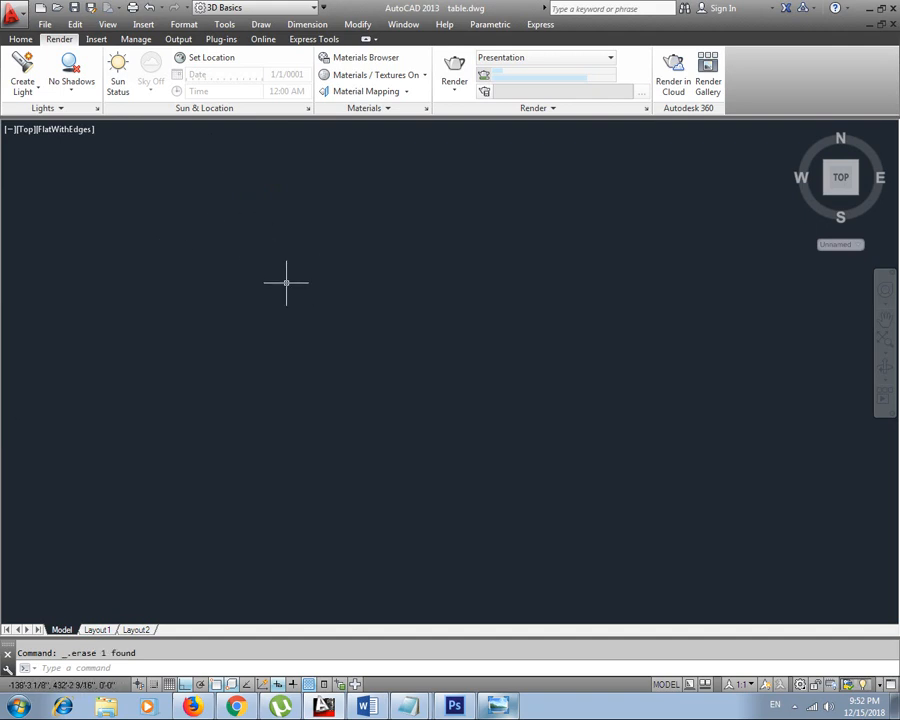
scroll(297, 304, down, 2)
middle_drag(484, 334, 424, 299)
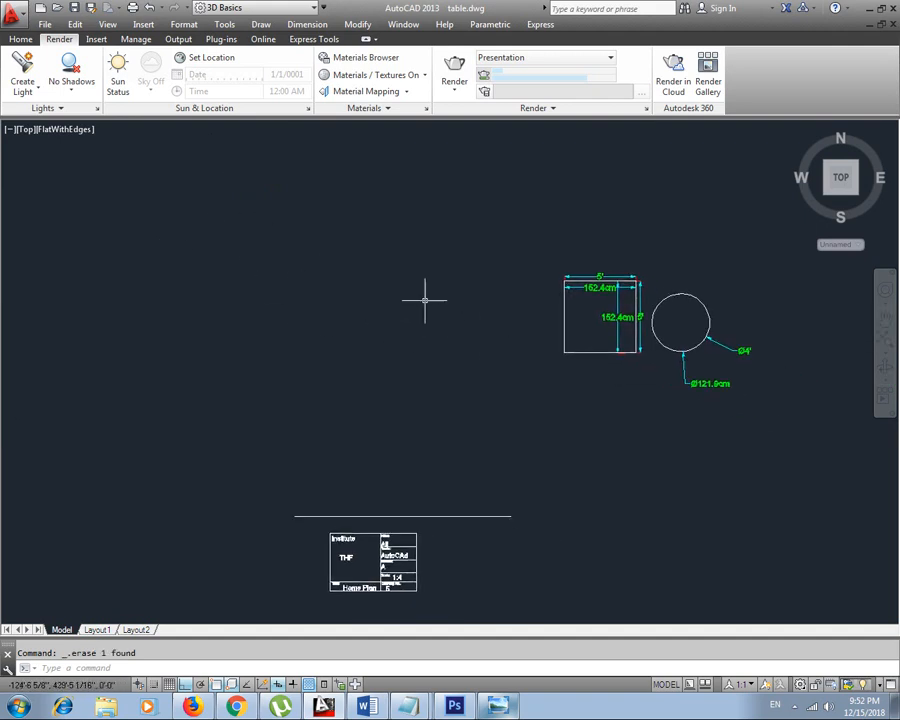
mouse_move(424, 465)
middle_down()
mouse_move(478, 445)
mouse_move(435, 476)
middle_up()
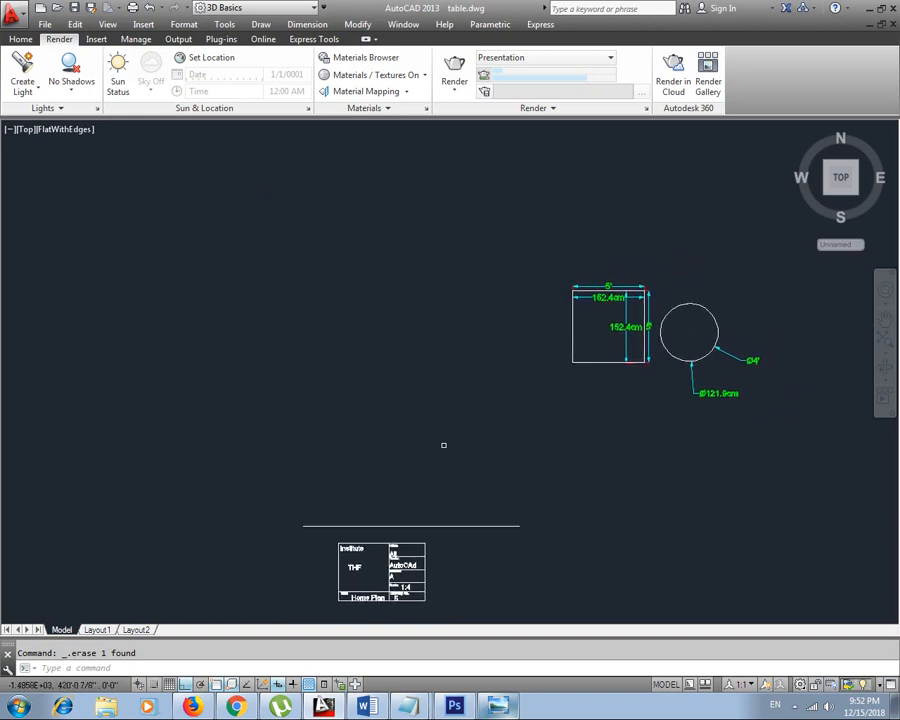